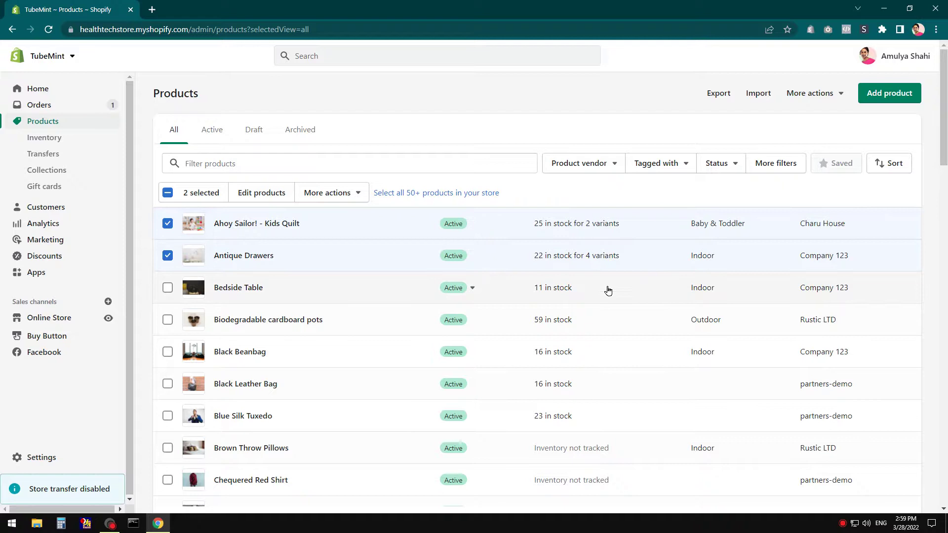
Open the Bedside Table and Antique Drawers products in separate tabs, switch to Bedside Table and dismiss the store transfer notice
right_click(239, 287)
left_click(263, 296)
right_click(232, 255)
left_click(259, 261)
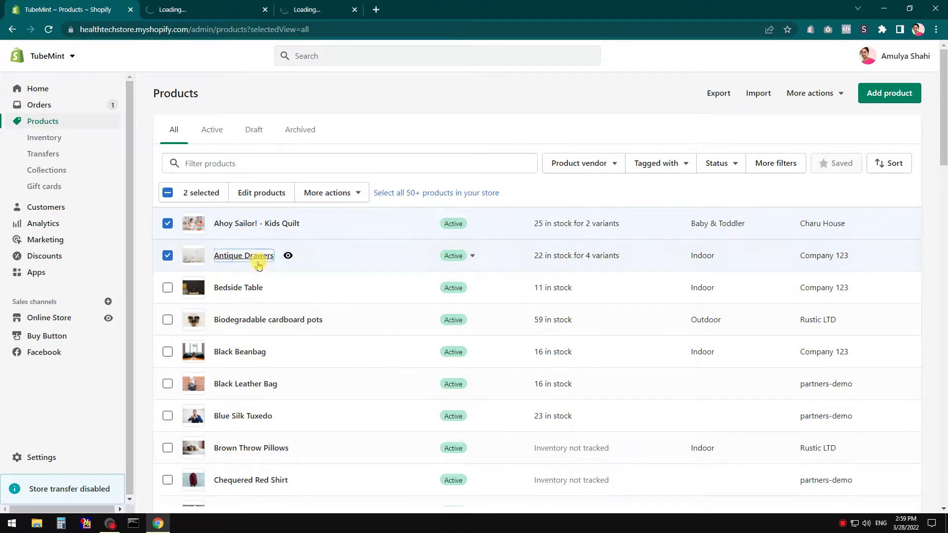
left_click(220, 9)
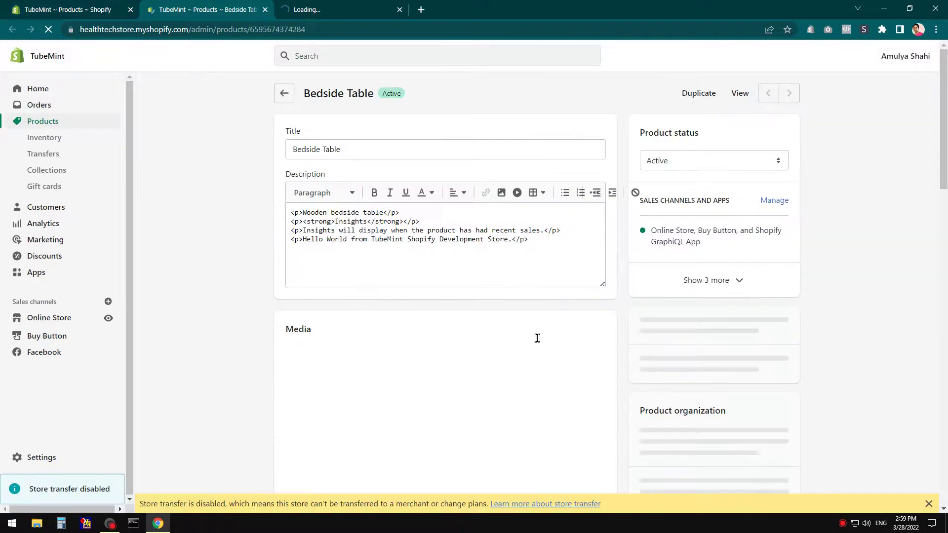
left_click(928, 503)
Examine the Inventory, Quantity and Shipping sections of the Bedside Table product with the page enlarged to 125%
scroll(491, 385, "down", 10)
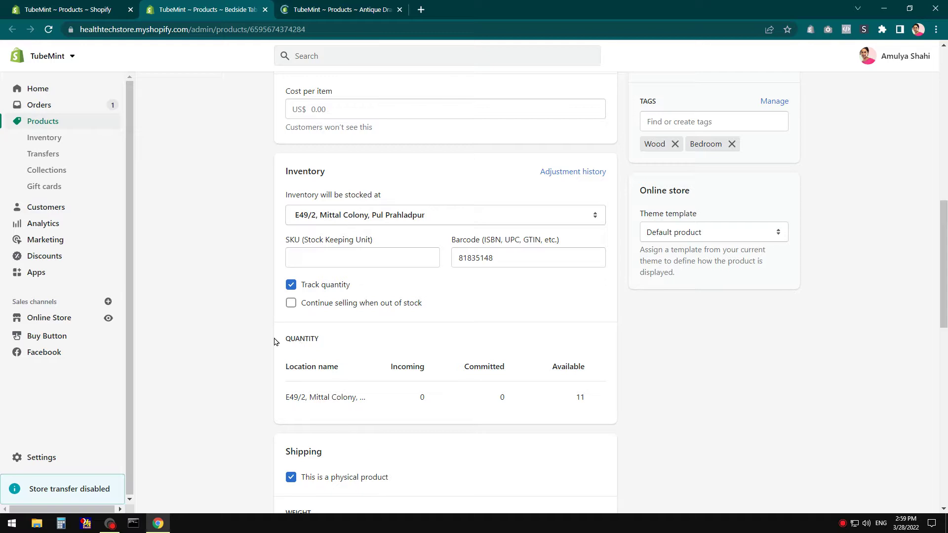
left_click_drag(277, 339, 325, 338)
left_click_drag(276, 171, 374, 174)
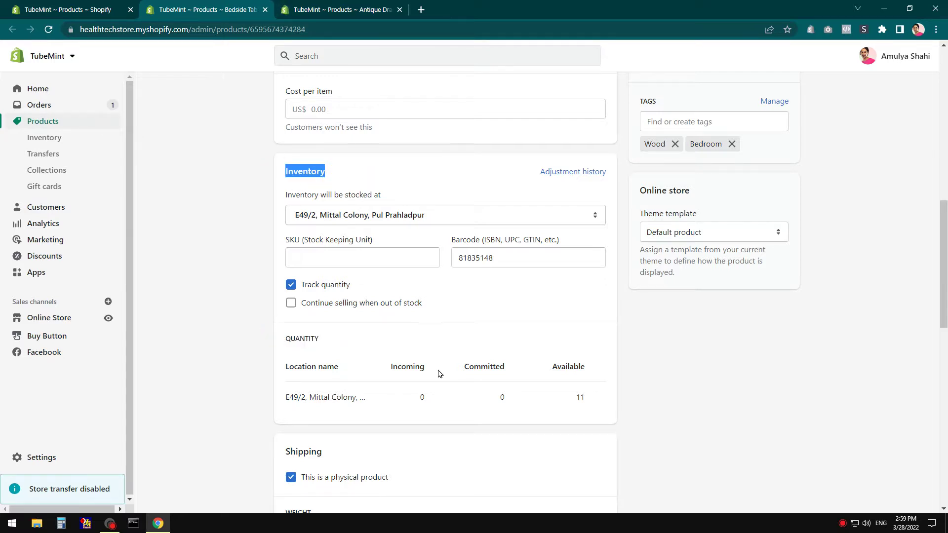
scroll(437, 375, "down", 10)
scroll(437, 381, "up", 5)
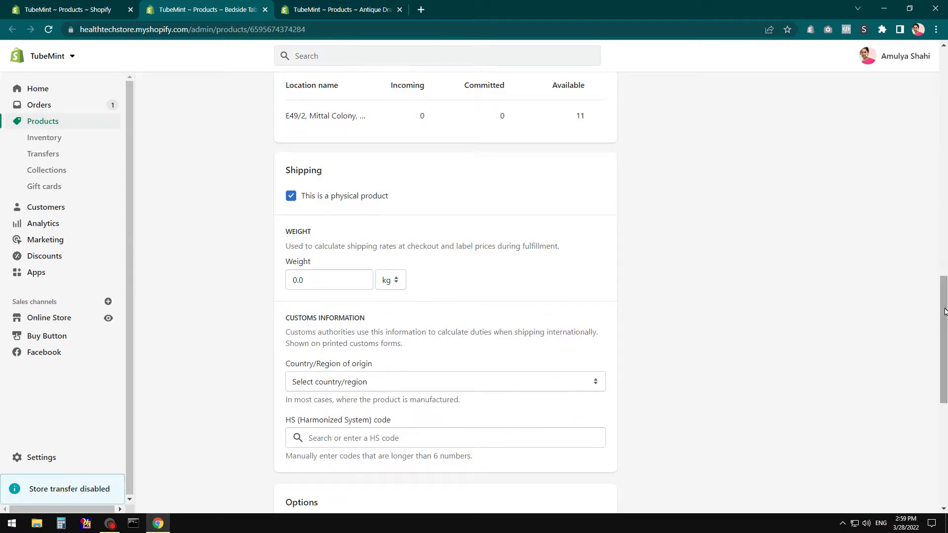
key("ctrl+plus")
key("ctrl+plus")
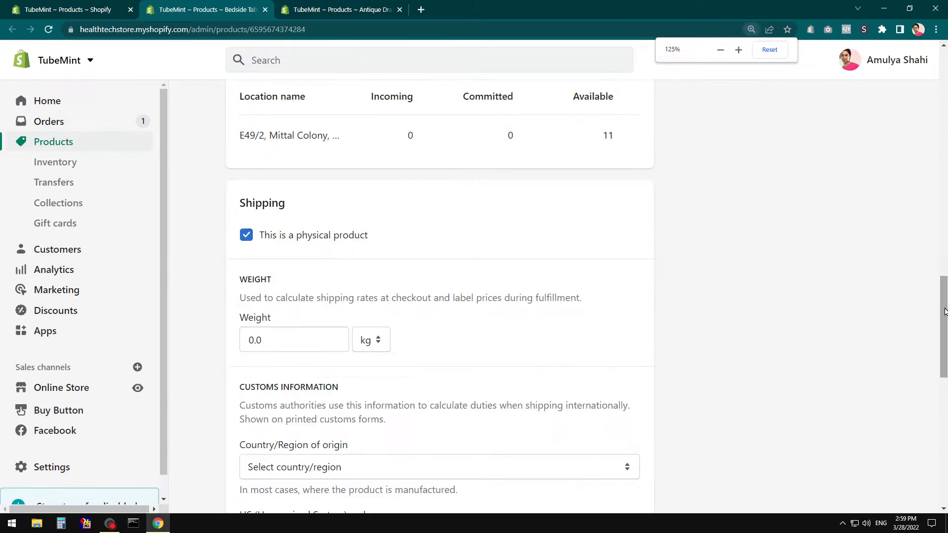
left_click_drag(942, 308, 942, 241)
left_click(262, 174)
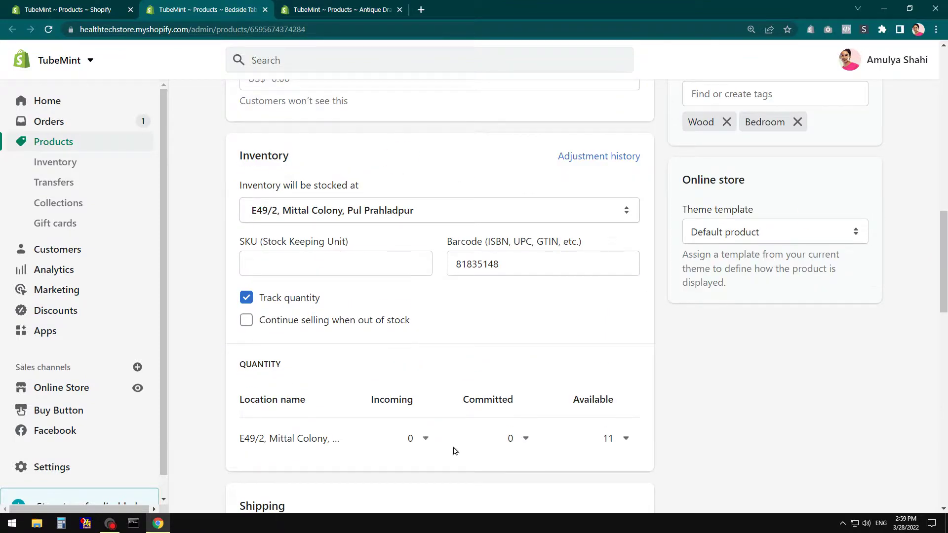
Adjust the Bedside Table's available quantity by 5 with the reason Received, and save the adjustment
left_click(620, 439)
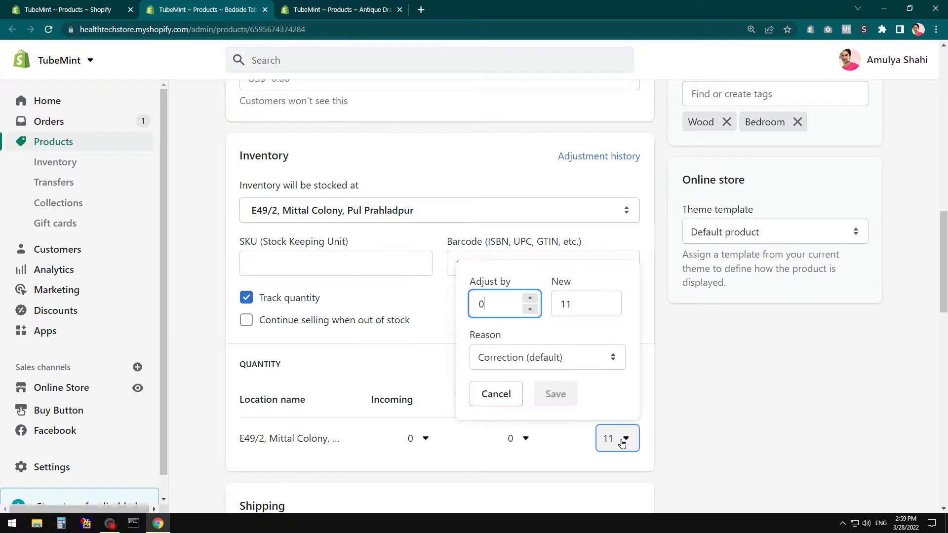
double_click(474, 306)
type("5")
left_click(542, 358)
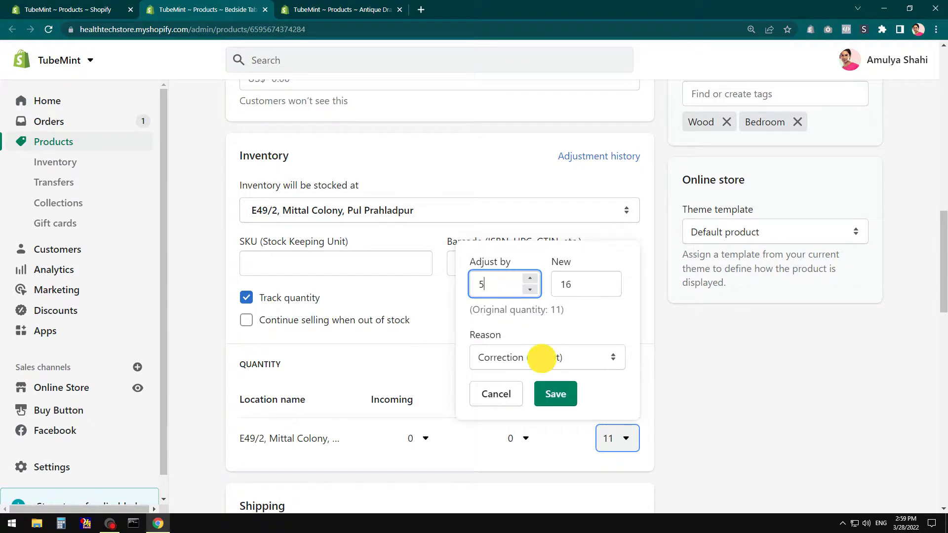
left_click(541, 397)
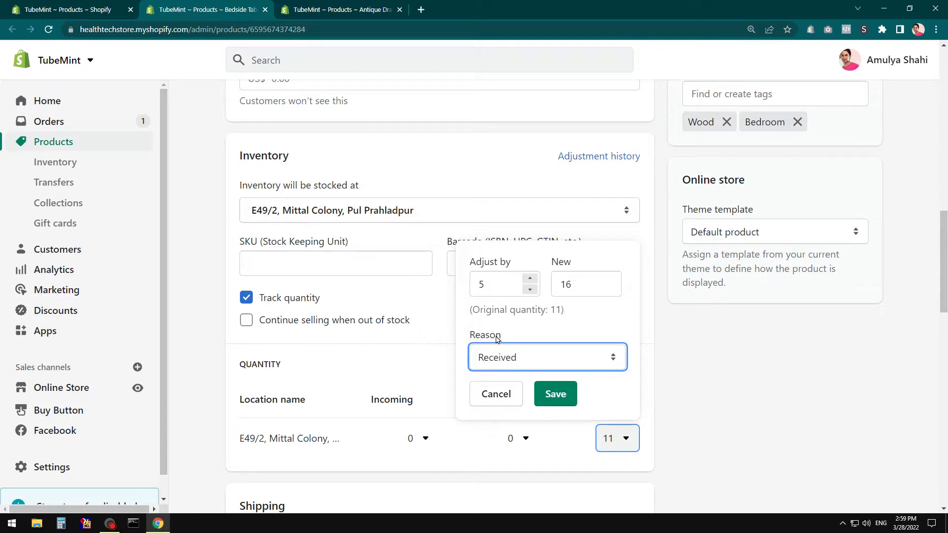
left_click(503, 356)
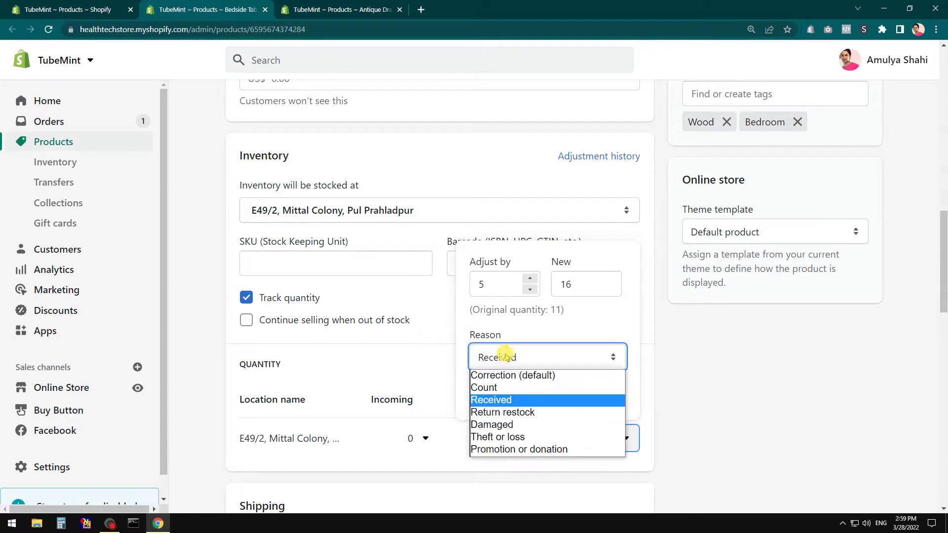
left_click(519, 329)
left_click_drag(478, 310, 561, 300)
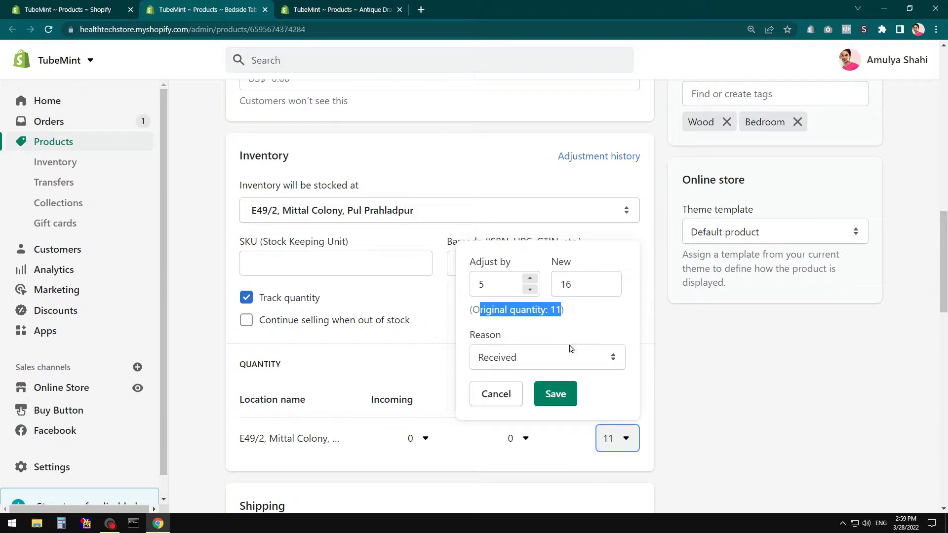
left_click(564, 398)
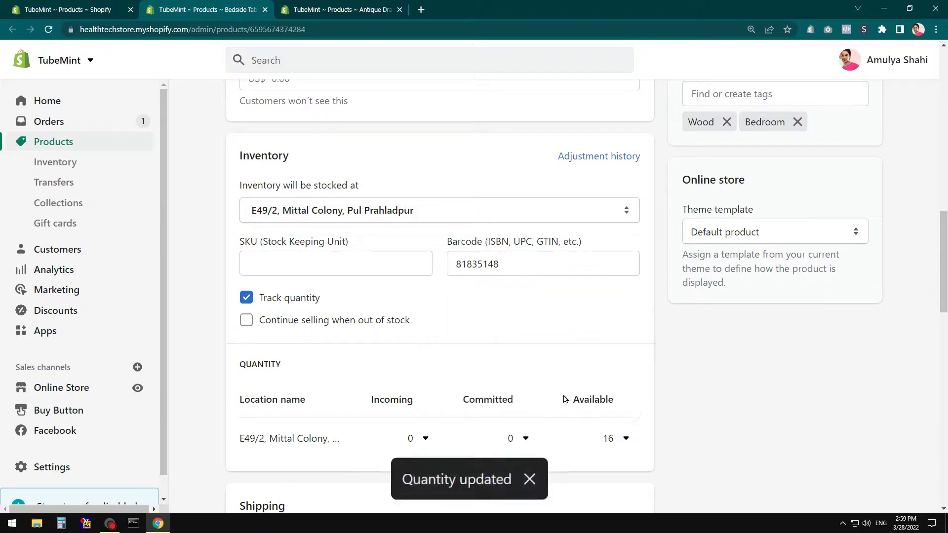
Switch to the Antique Drawers product page and dismiss the store transfer notice
scroll(815, 424, "up", 15)
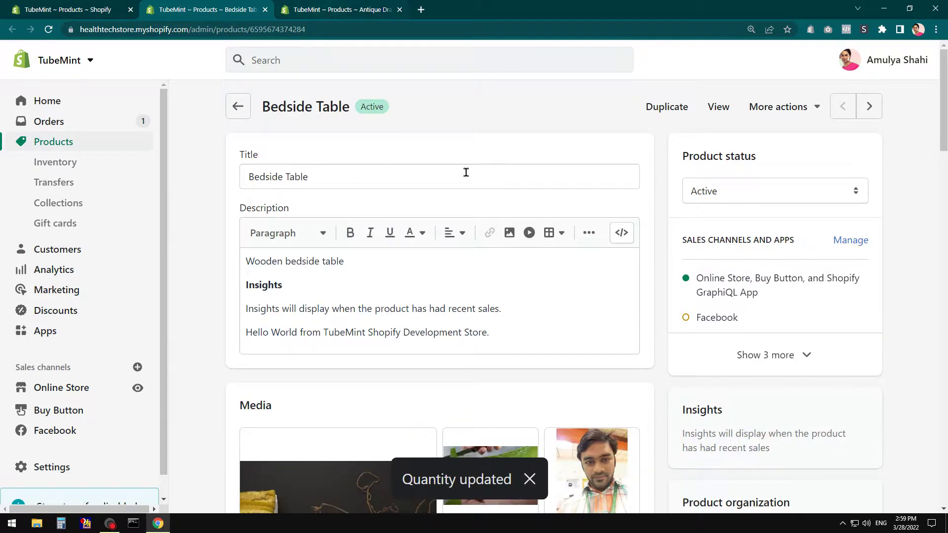
left_click(339, 10)
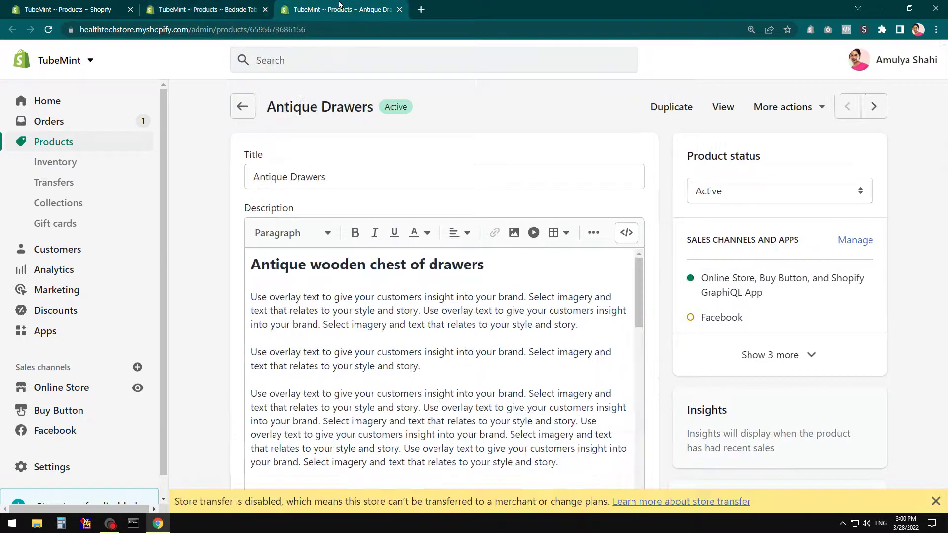
left_click(925, 501)
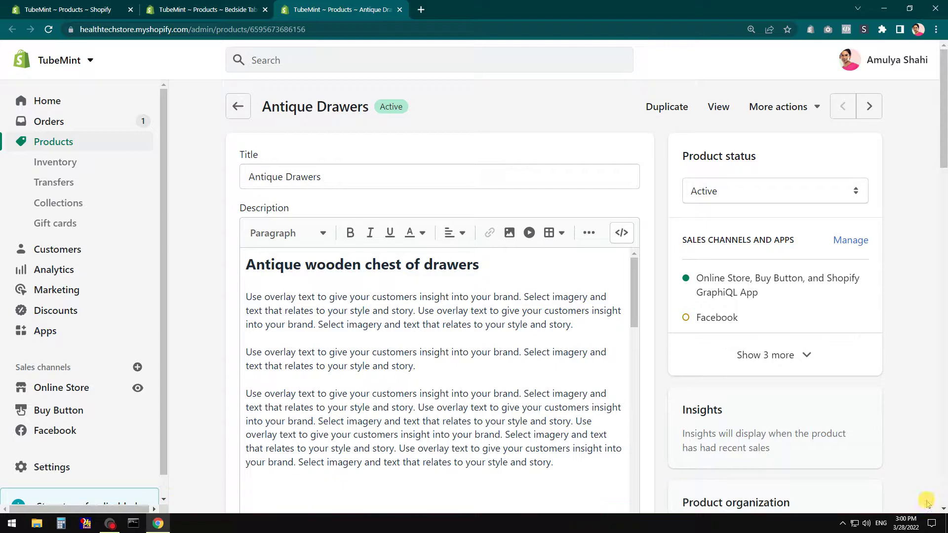
Examine the Antique Drawers' Options and Variants sections, including each color variant's price, quantity and SKU
left_click_drag(270, 110, 380, 119)
left_click_drag(942, 114, 940, 301)
left_click_drag(239, 168, 296, 177)
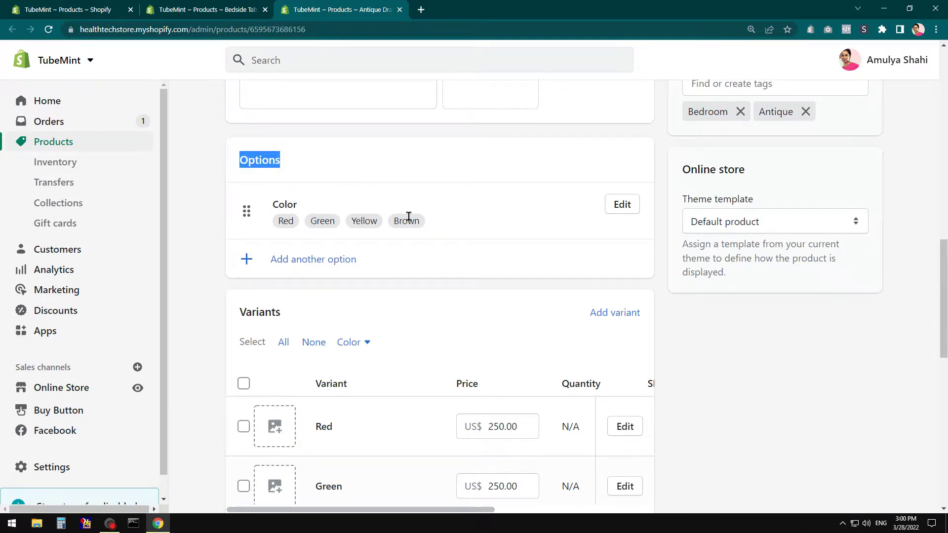
left_click_drag(940, 291, 940, 345)
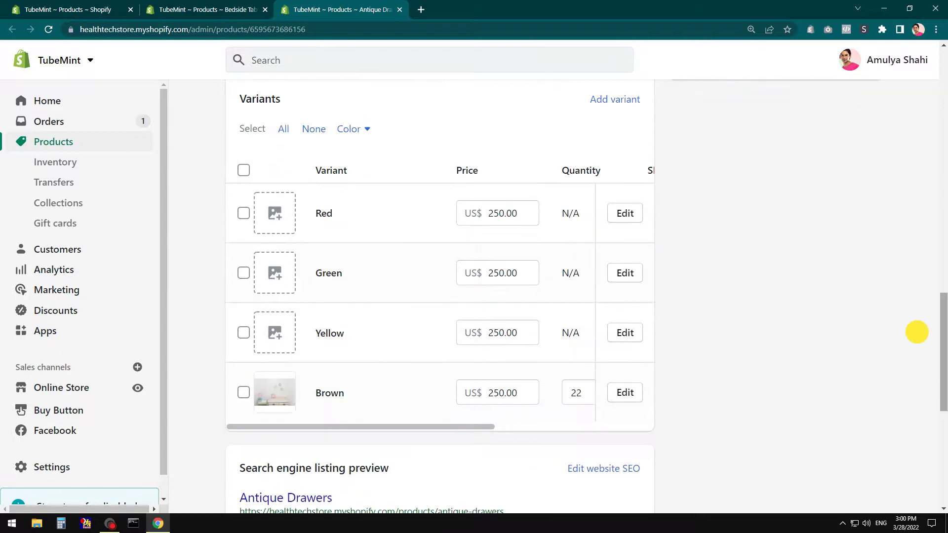
left_click_drag(238, 98, 335, 110)
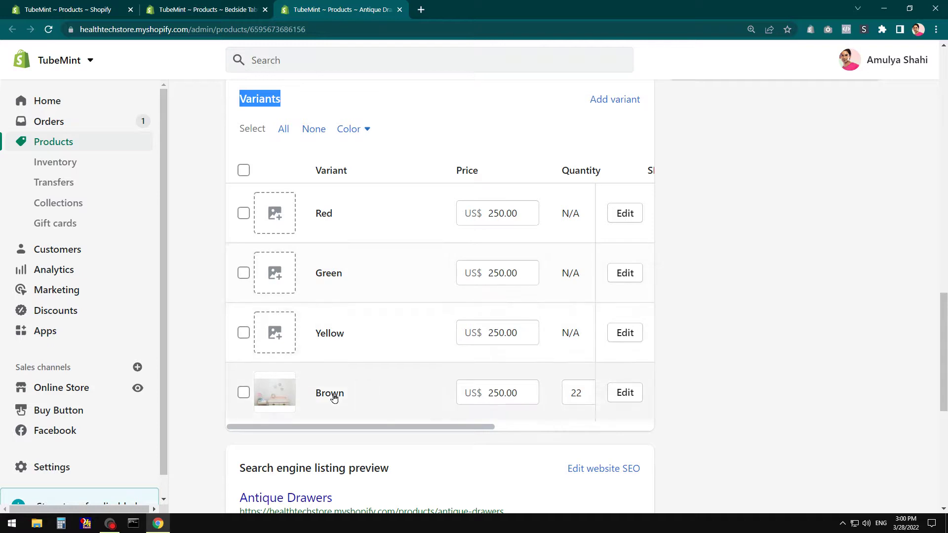
left_click_drag(383, 429, 501, 425)
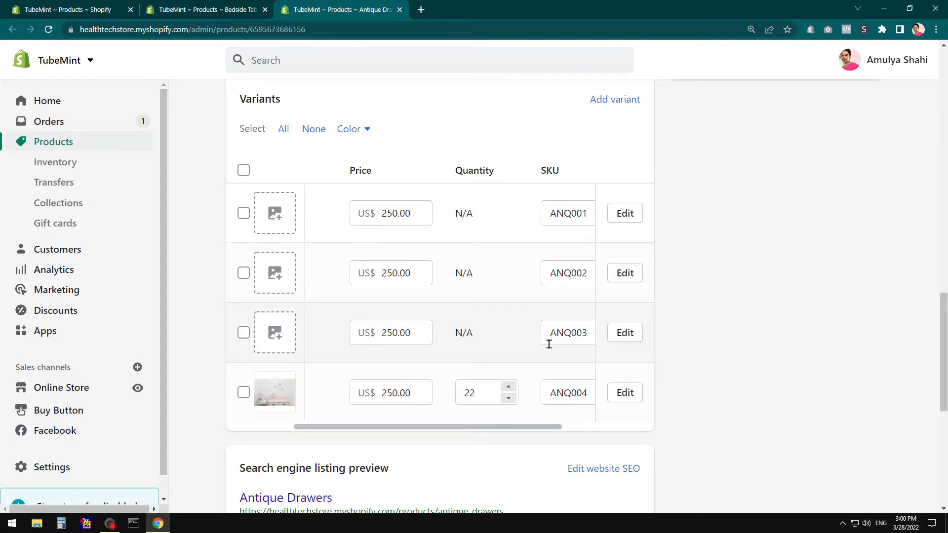
left_click(481, 393)
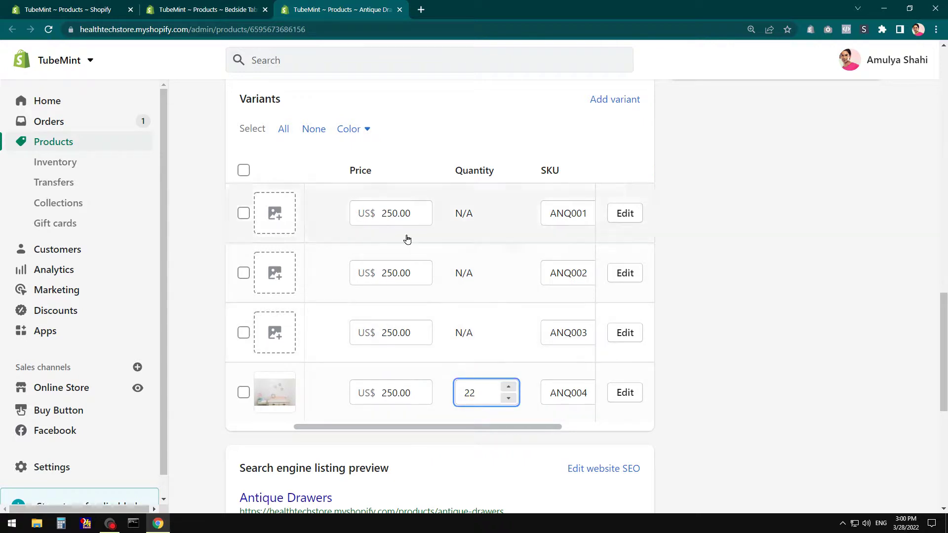
Assign the existing product image comparing legs with and without knee supports to the Yellow variant
left_click(277, 337)
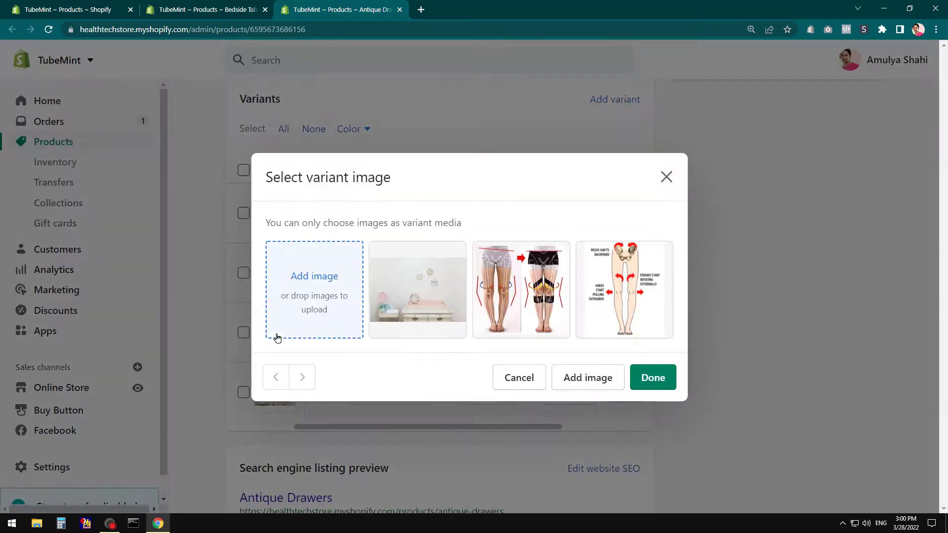
left_click(508, 306)
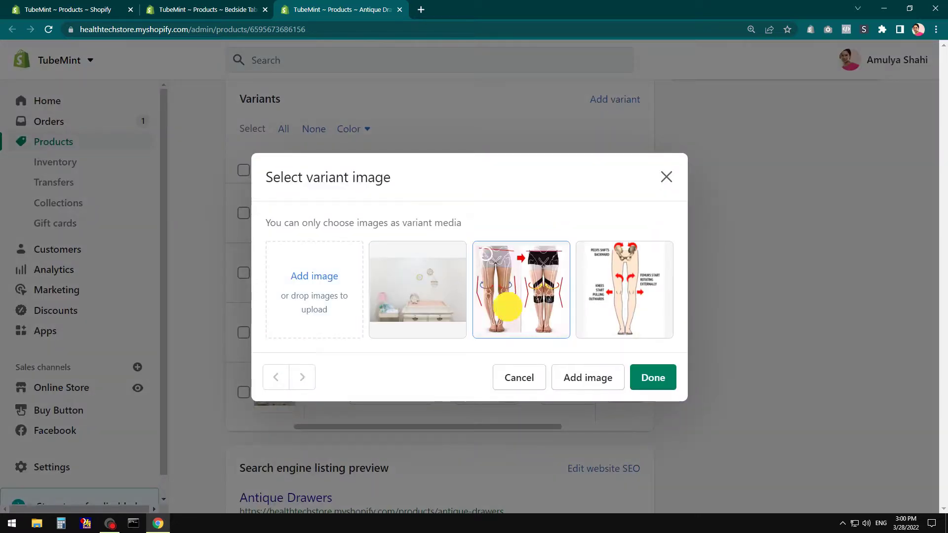
left_click(653, 378)
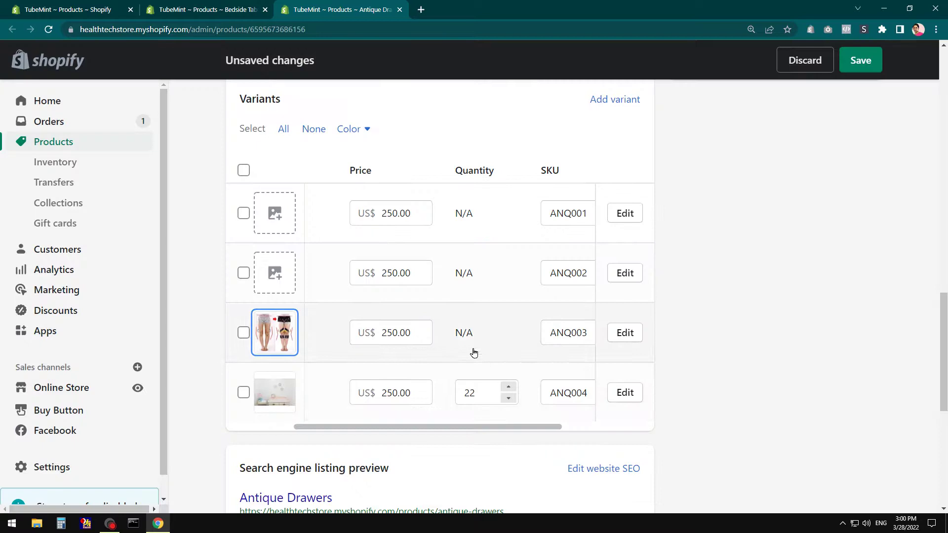
left_click(461, 341)
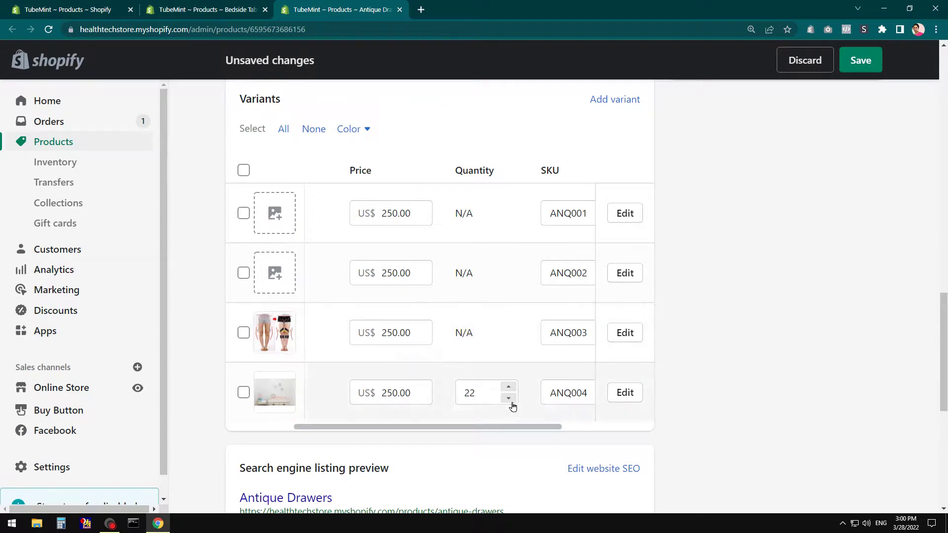
Review the Yellow variant's price, inventory and customs details in its editor, and close the editor
left_click_drag(501, 427, 618, 426)
left_click(581, 332)
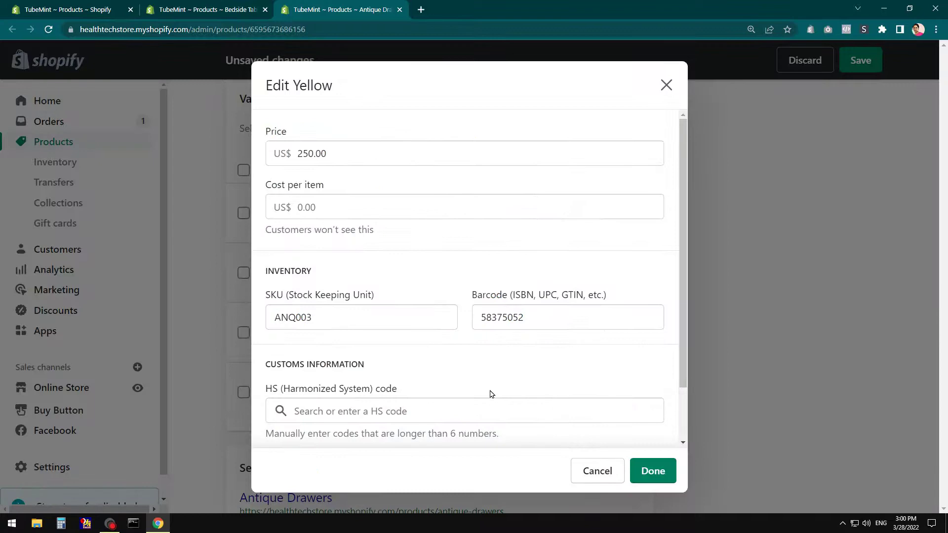
scroll(491, 393, "down", 2)
scroll(483, 394, "up", 2)
left_click(501, 319)
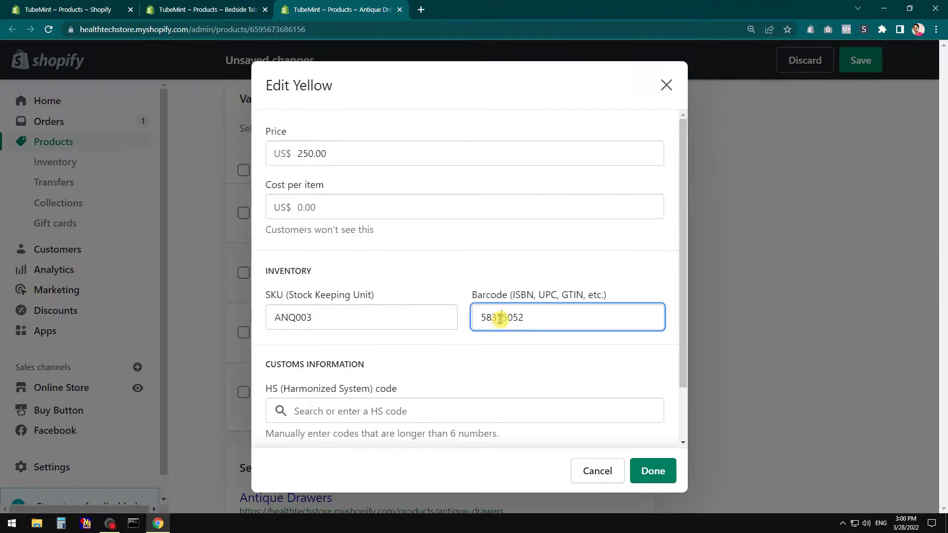
scroll(392, 400, "down", 2)
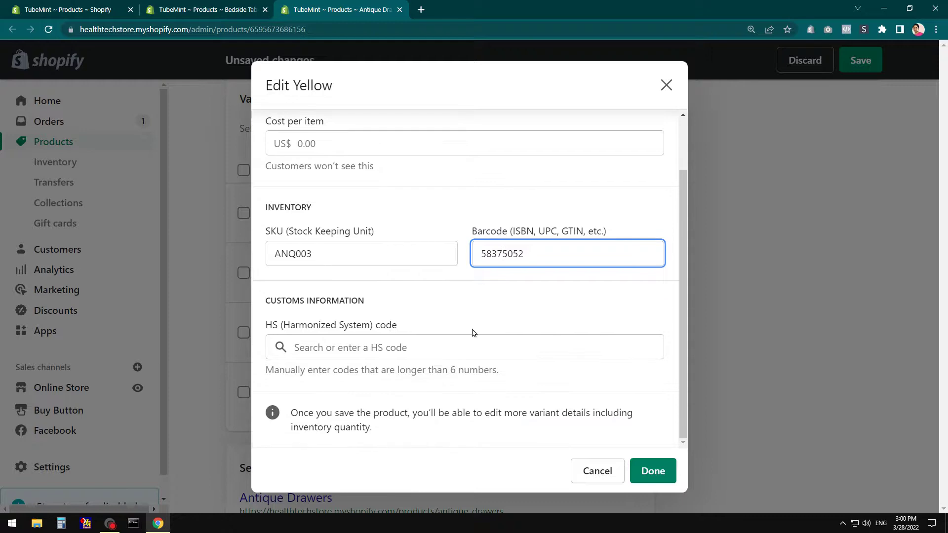
scroll(443, 380, "up", 2)
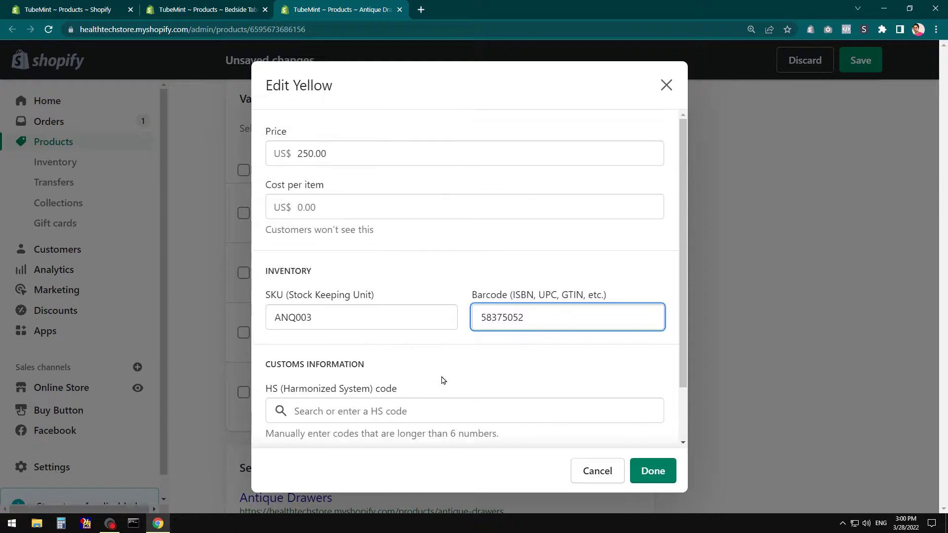
left_click(657, 471)
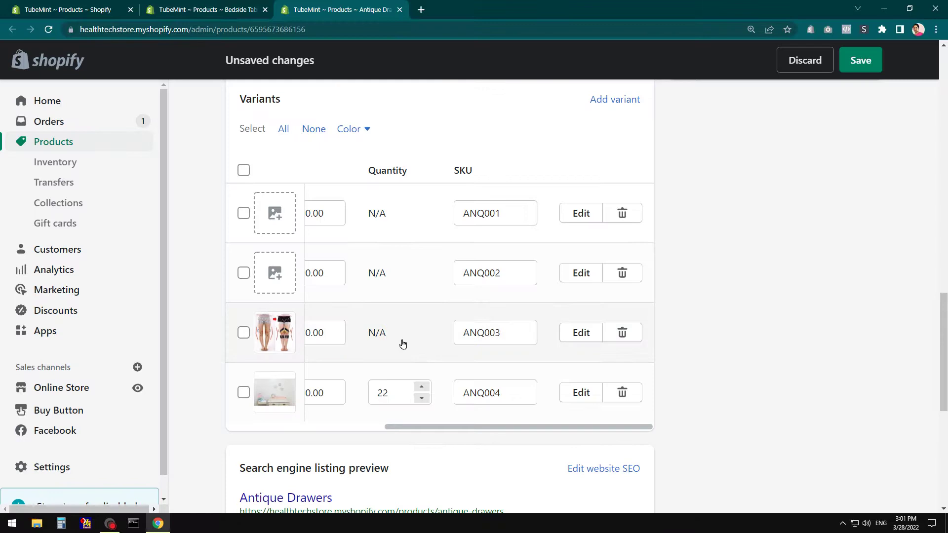
Select the Yellow variant, review the bulk actions available for it, and close the list without applying any
left_click(389, 332)
left_click(384, 285)
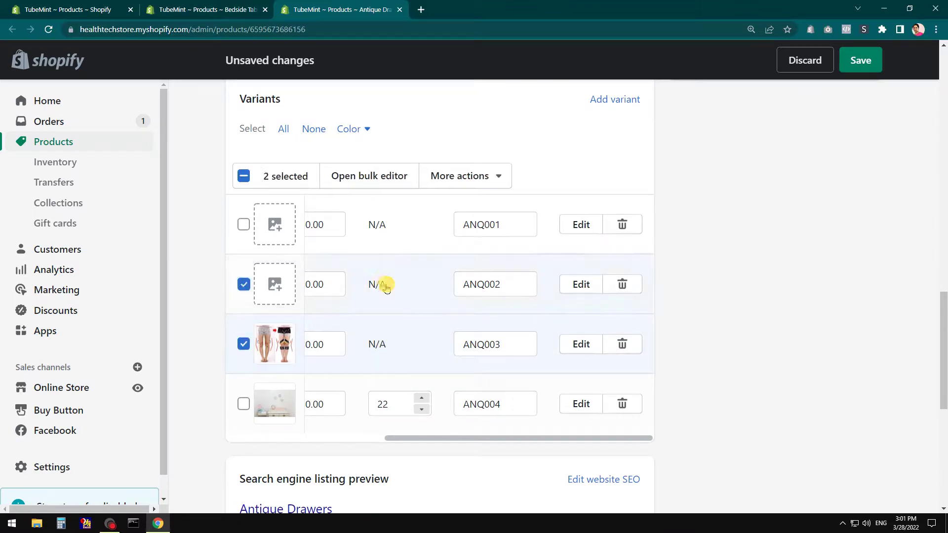
left_click(385, 287)
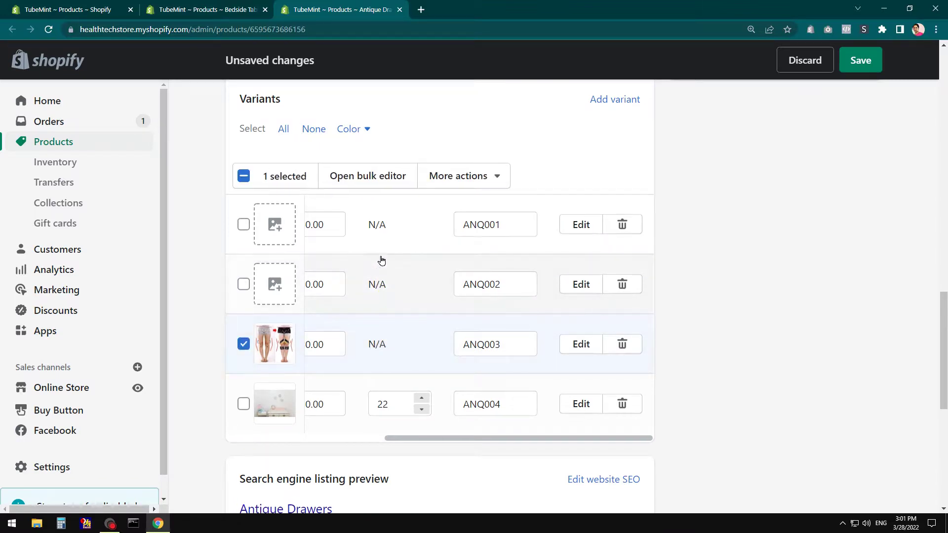
left_click(382, 237)
left_click(382, 236)
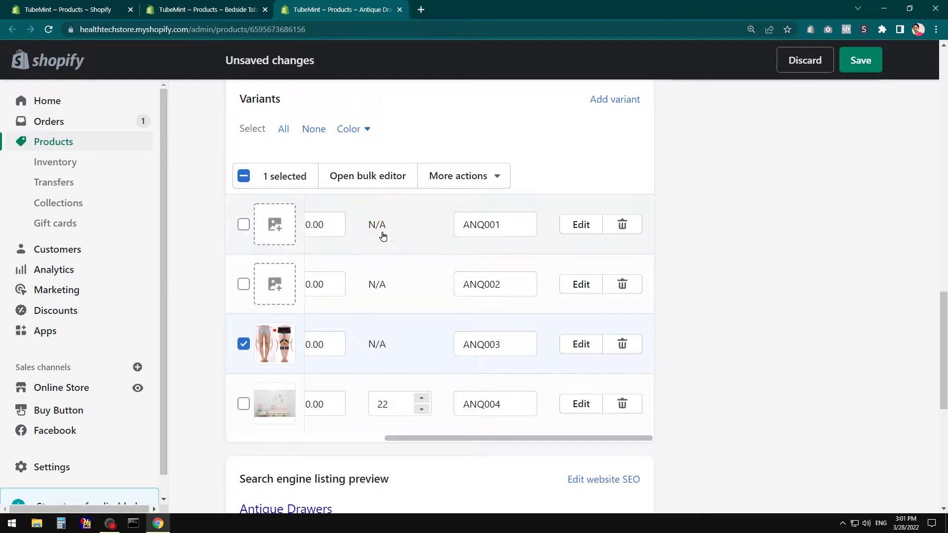
left_click(468, 178)
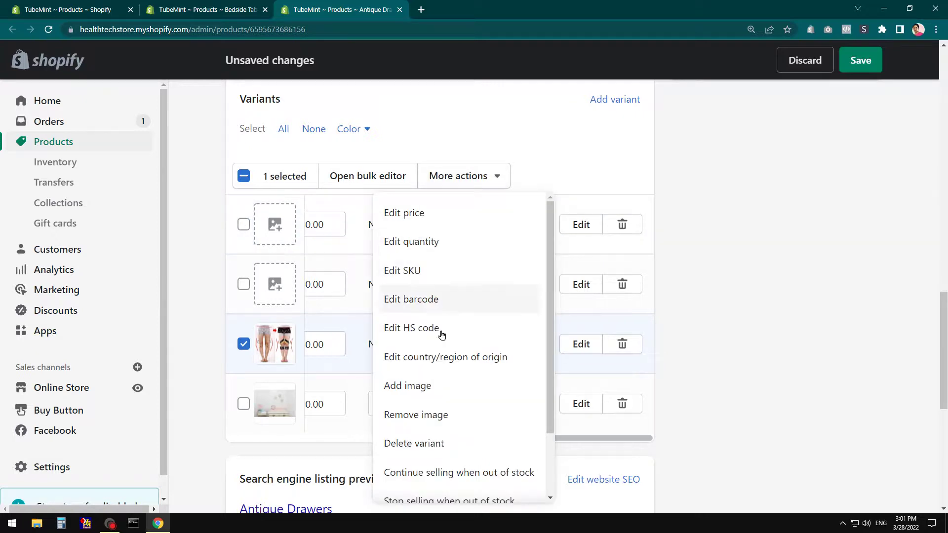
scroll(472, 434, "down", 2)
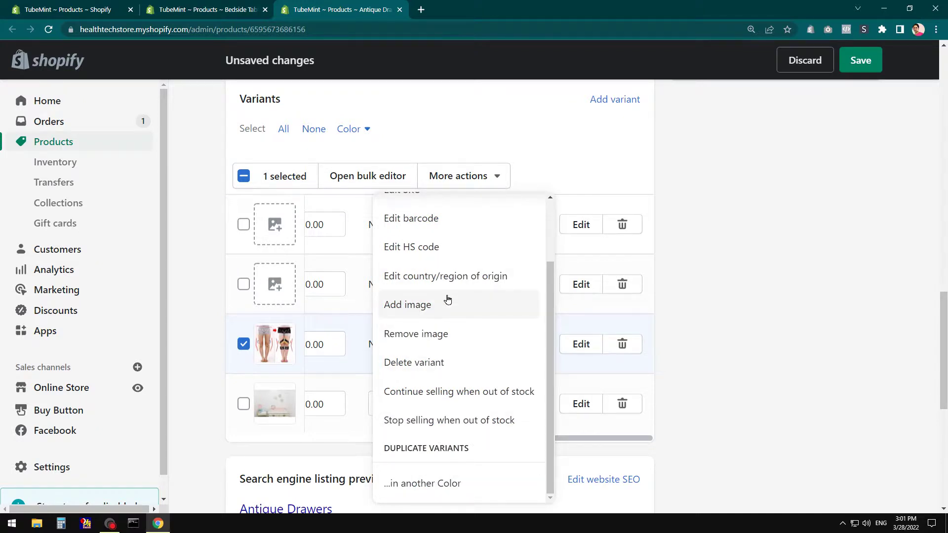
scroll(447, 299, "up", 2)
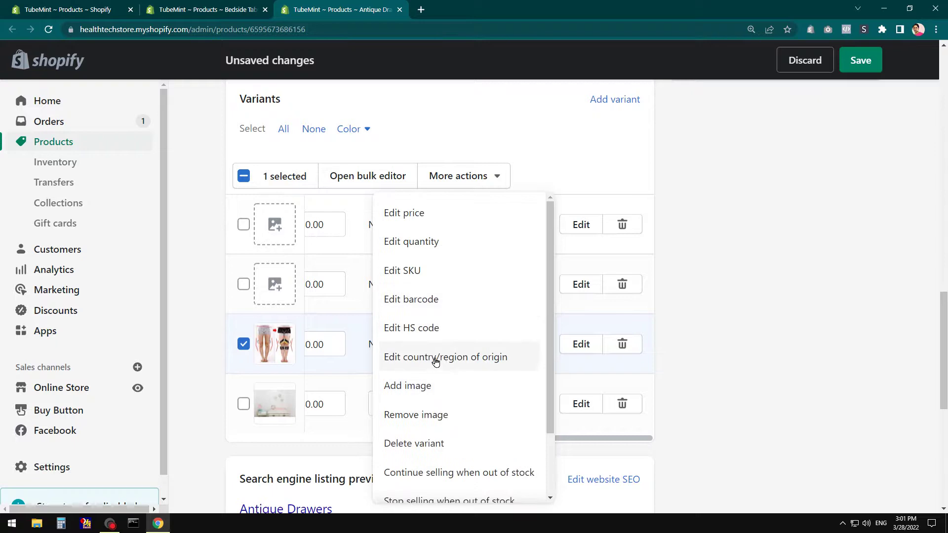
scroll(445, 326, "up", 6)
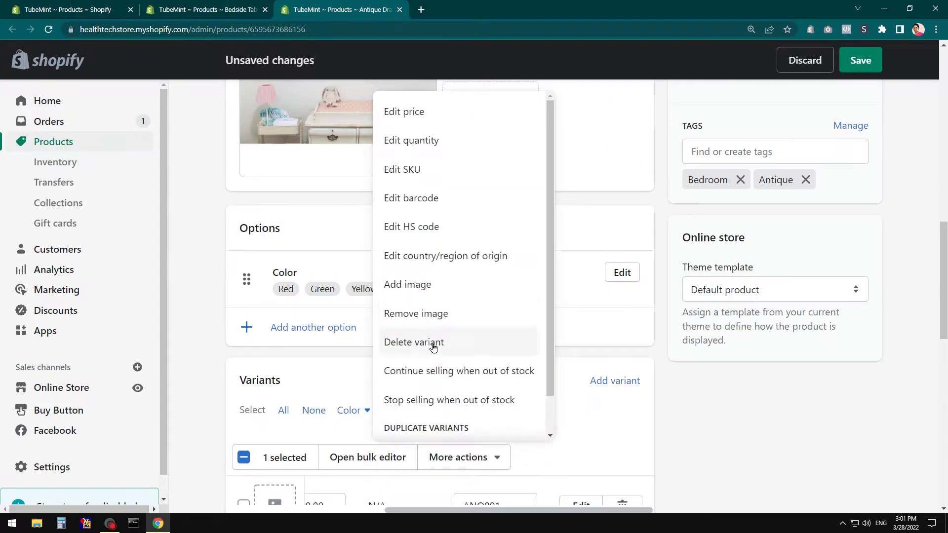
left_click(207, 308)
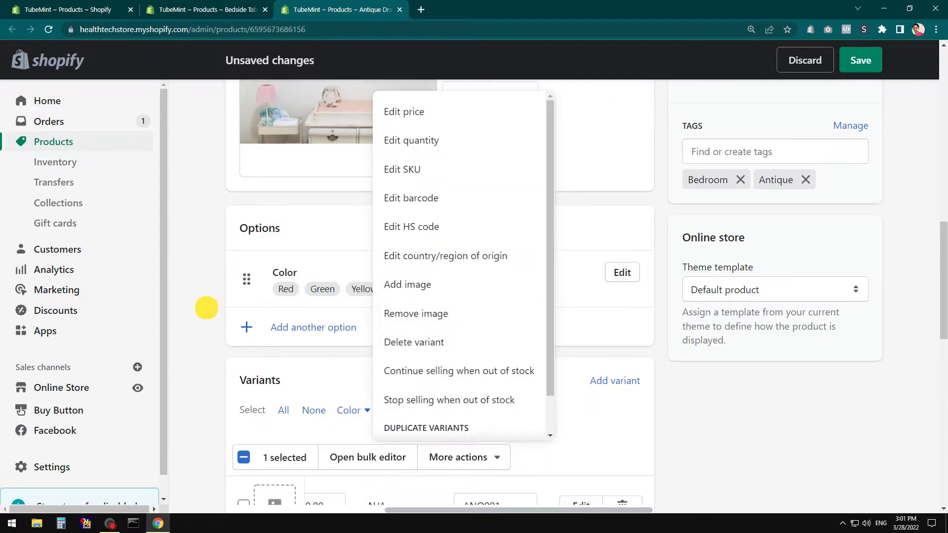
Review the Color option's name and values in its editor, and close the editor
left_click(621, 273)
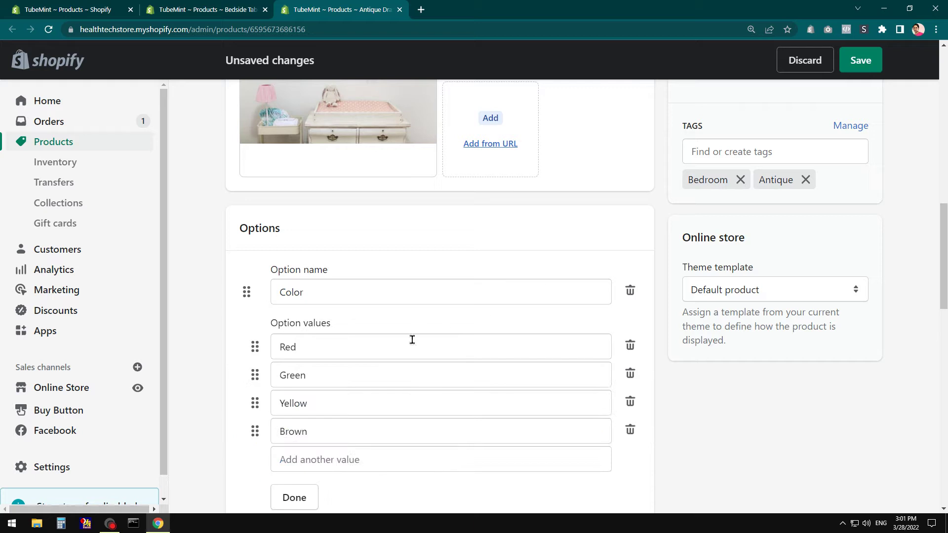
scroll(398, 456, "down", 6)
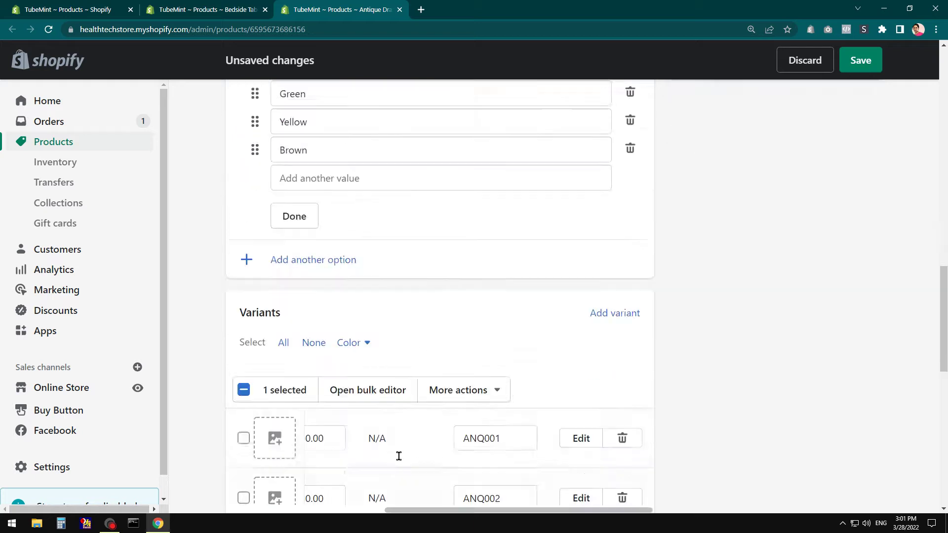
left_click(288, 216)
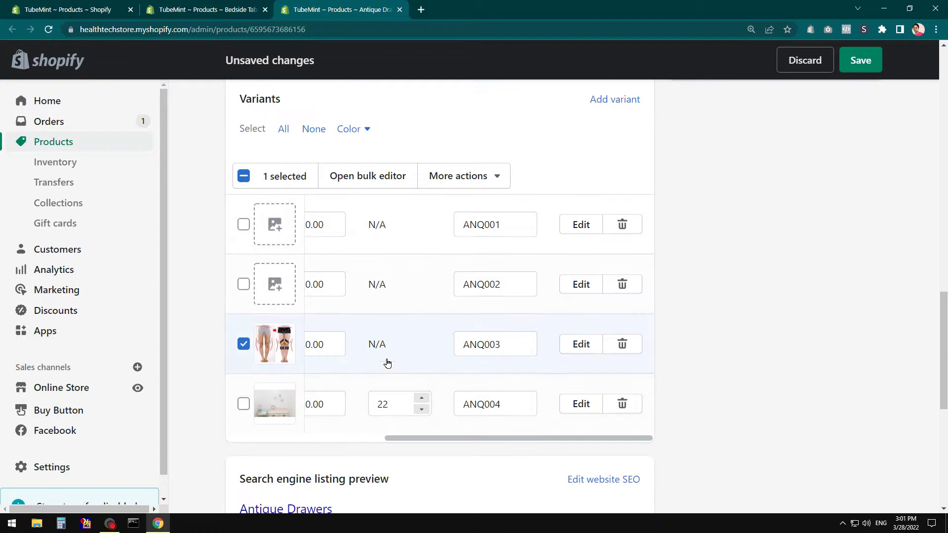
left_click(243, 343)
left_click(500, 335)
left_click(378, 334)
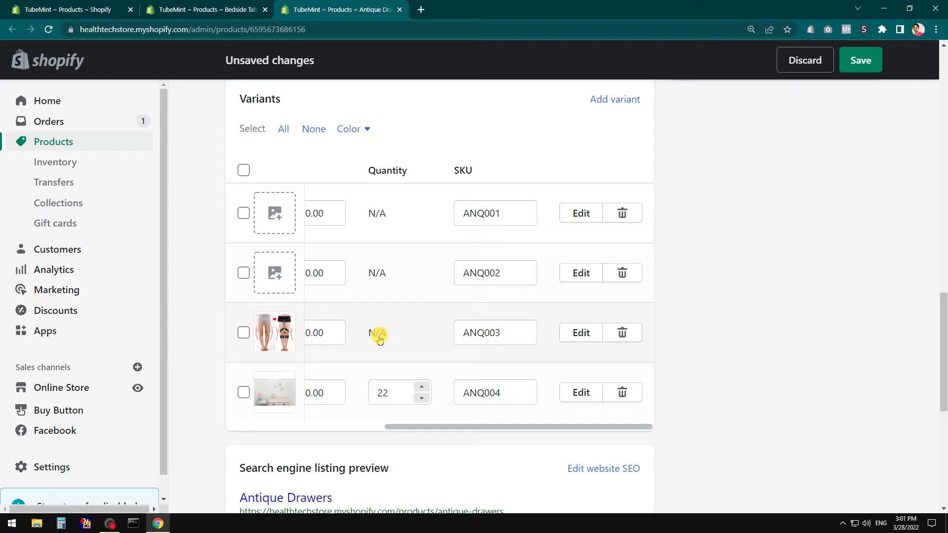
left_click(374, 212)
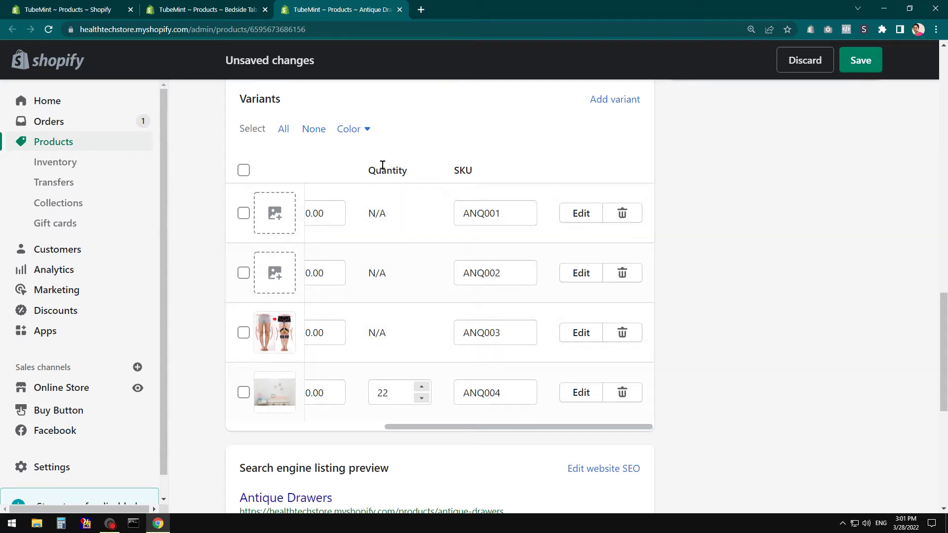
Open all four color variants in the bulk editor, discarding the unsaved product changes, and add the Track quantity field
left_click(242, 171)
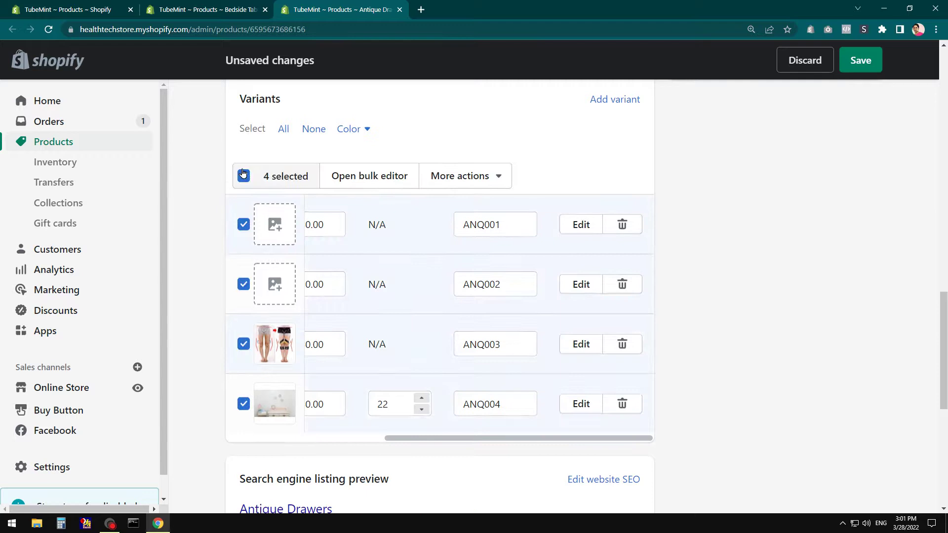
left_click(376, 187)
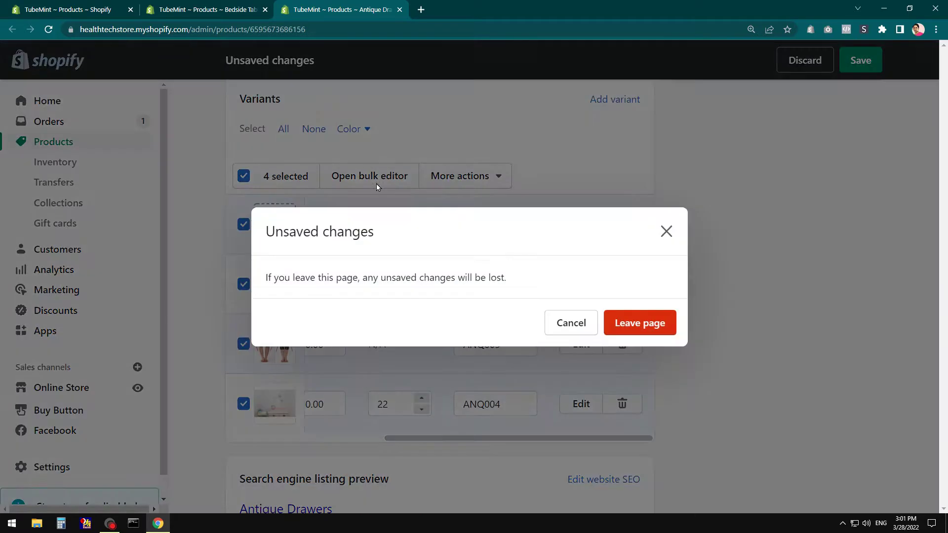
left_click(641, 322)
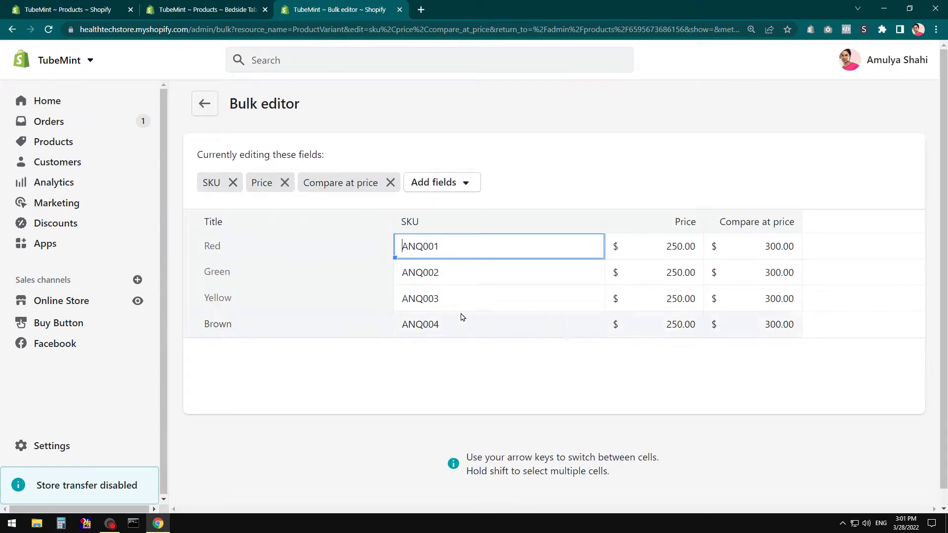
left_click(448, 183)
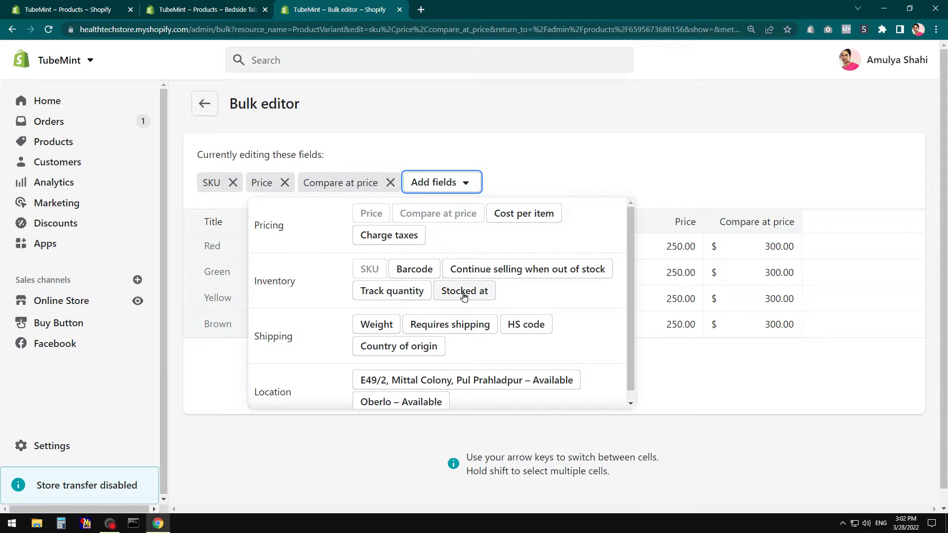
left_click(394, 291)
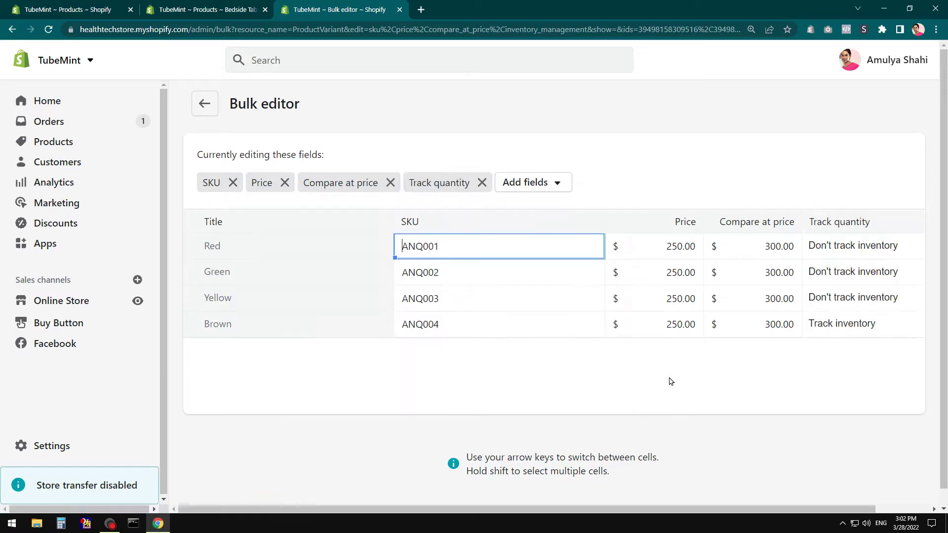
Set the Red, Green and Yellow variants to Track inventory and save the bulk changes
left_click(842, 246)
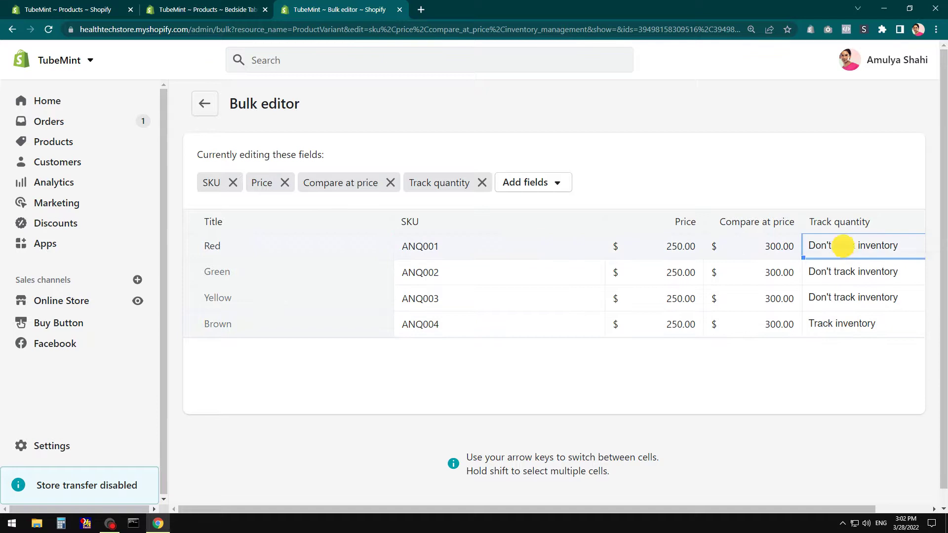
left_click(857, 272)
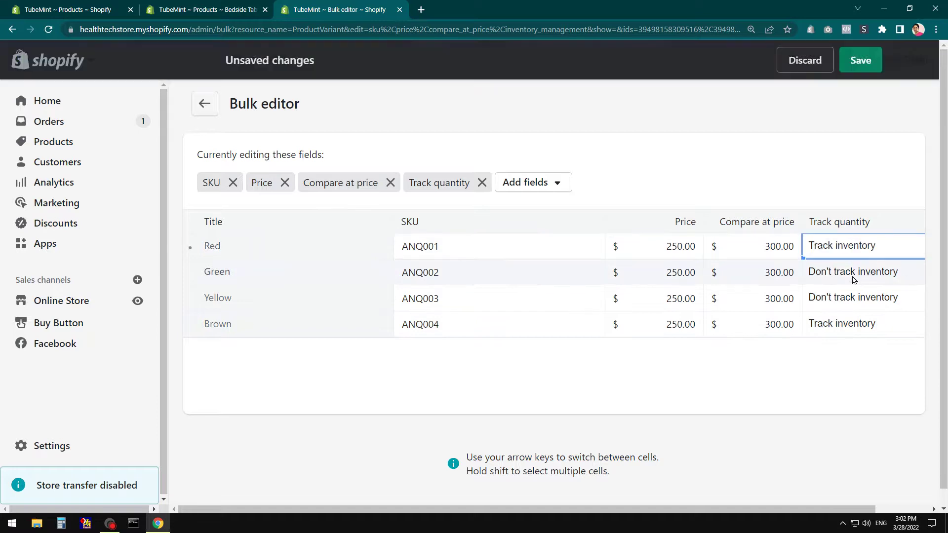
left_click(853, 278)
left_click(853, 277)
left_click(856, 301)
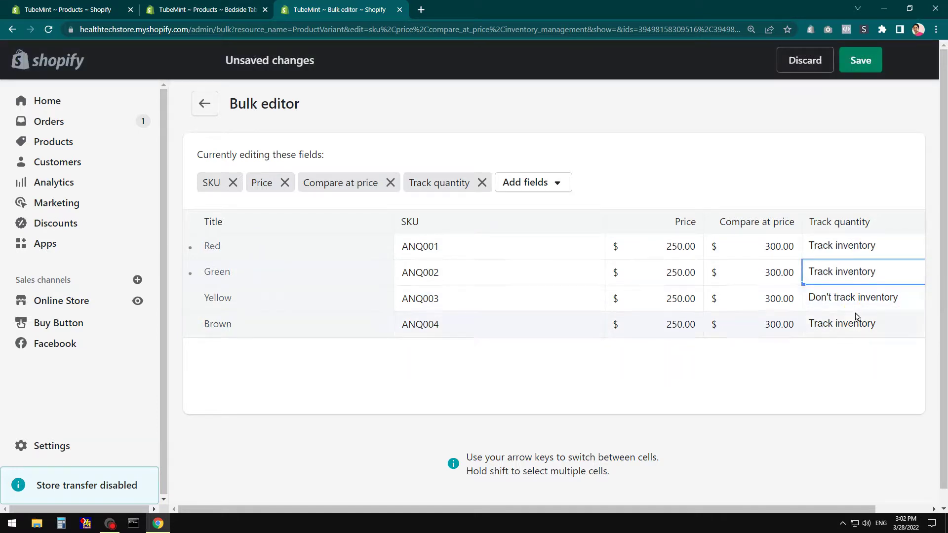
left_click(835, 302)
left_click(836, 302)
left_click(845, 325)
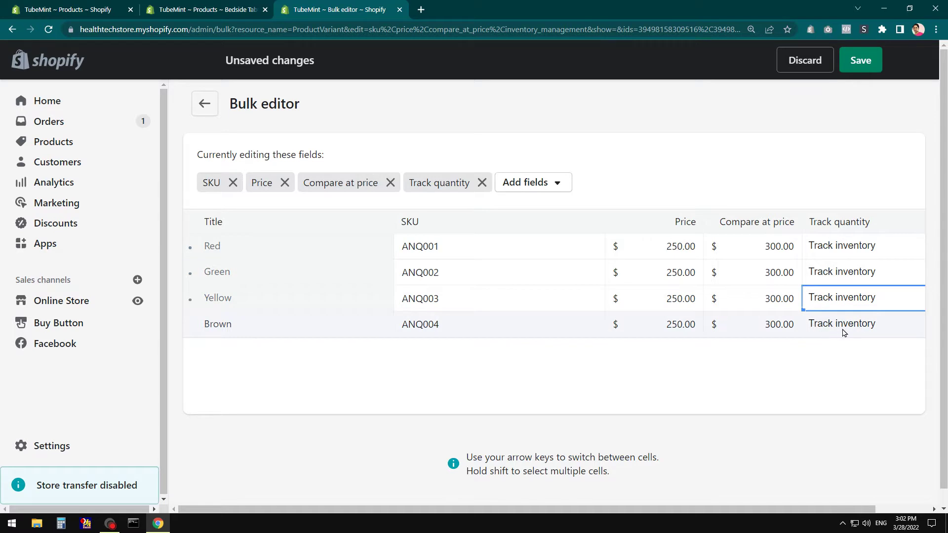
left_click(859, 61)
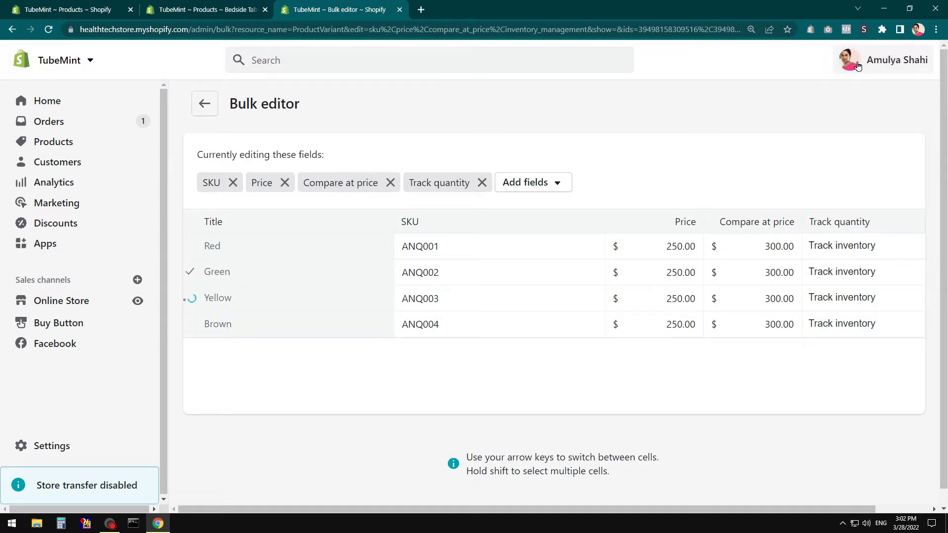
Return to the Antique Drawers product page and bring up the variants' quantity fields
left_click(203, 106)
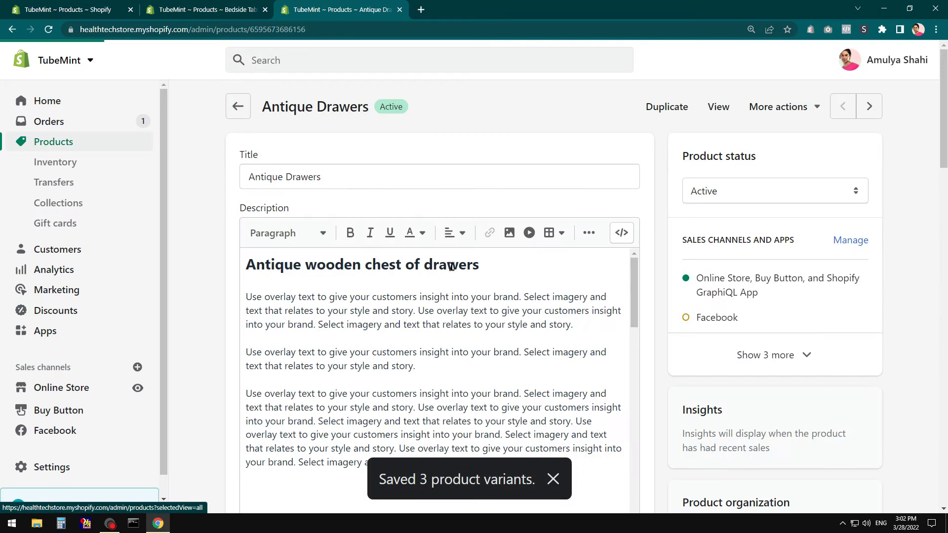
scroll(584, 357, "down", 5)
scroll(584, 356, "down", 3)
scroll(887, 371, "down", 15)
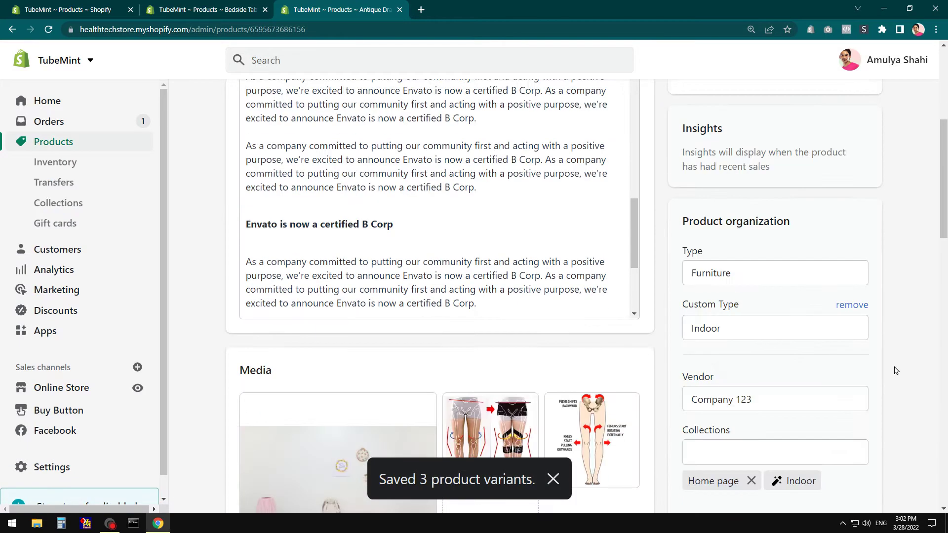
scroll(883, 371, "down", 4)
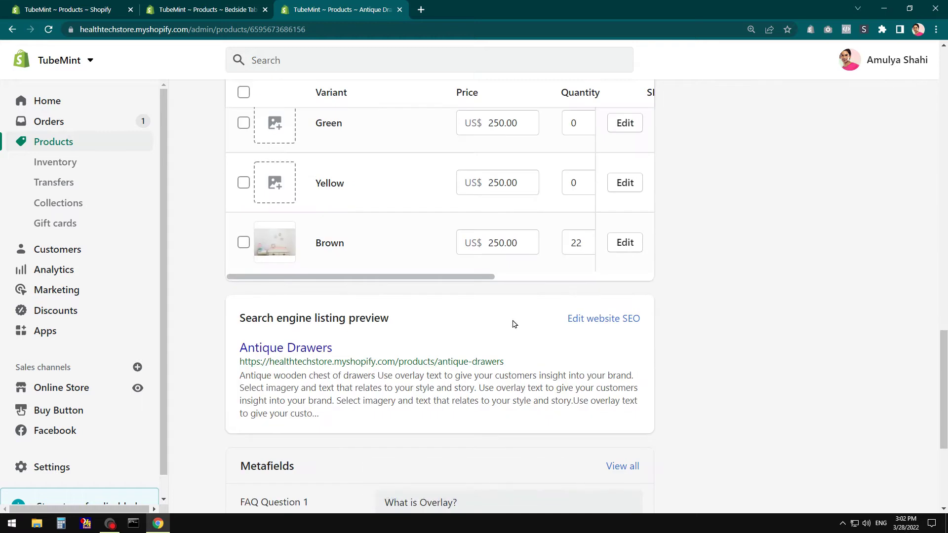
left_click_drag(453, 276, 513, 277)
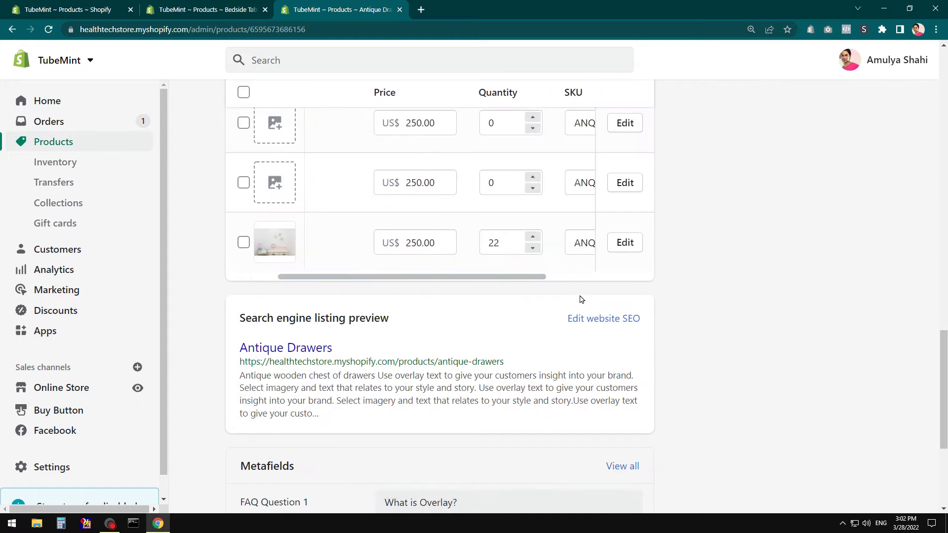
scroll(780, 304, "up", 5)
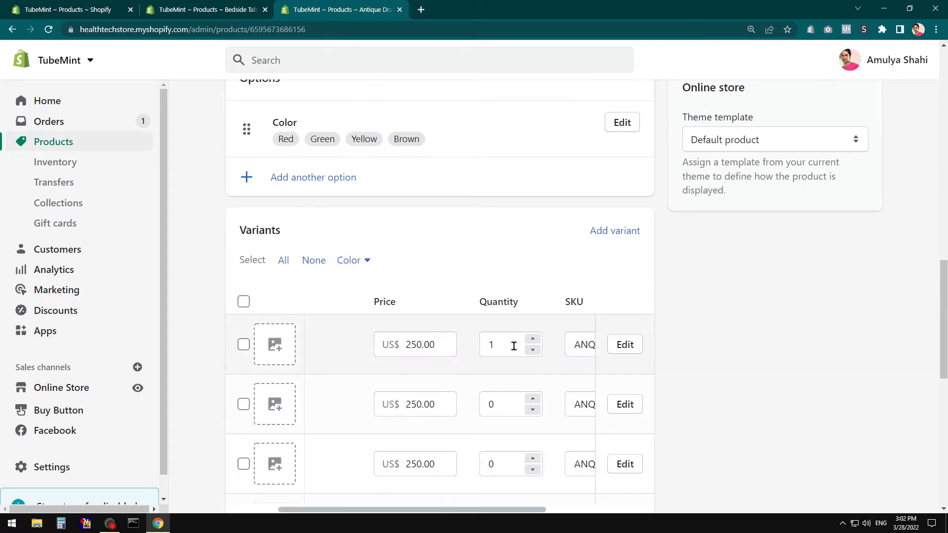
Set the Red variant's quantity to 10
double_click(509, 344)
type("3")
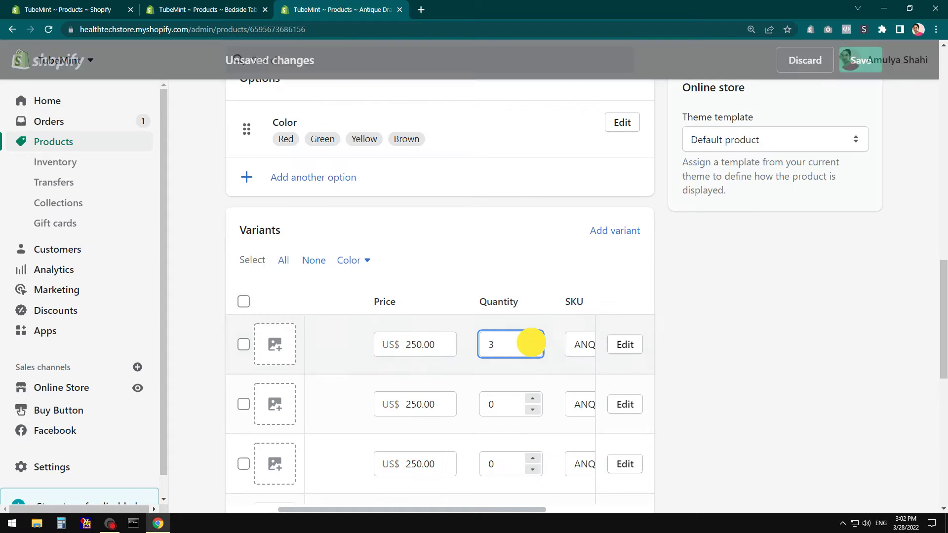
left_click(532, 339)
left_click(532, 339)
double_click(501, 351)
left_click(457, 345)
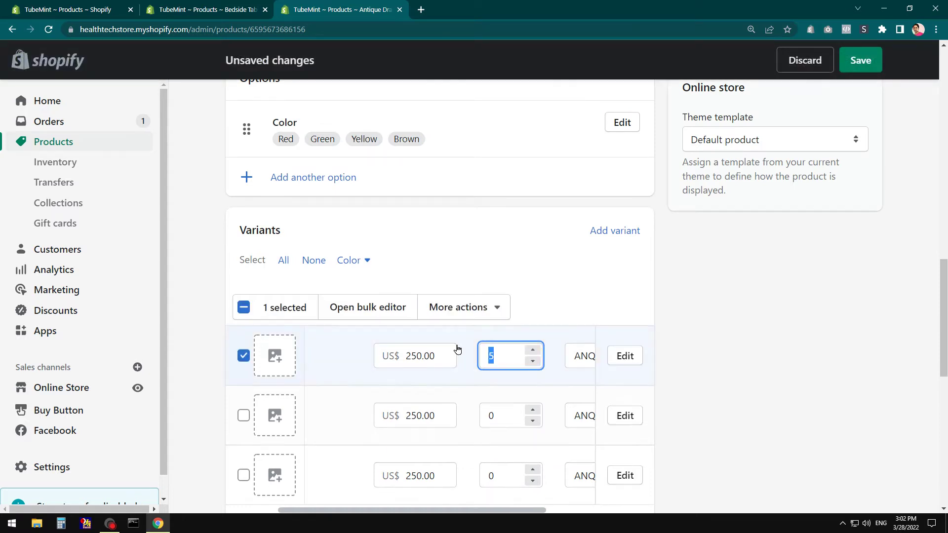
Set the Green variant's quantity to 13 and the Yellow variant's to 14, and save the product
double_click(493, 417)
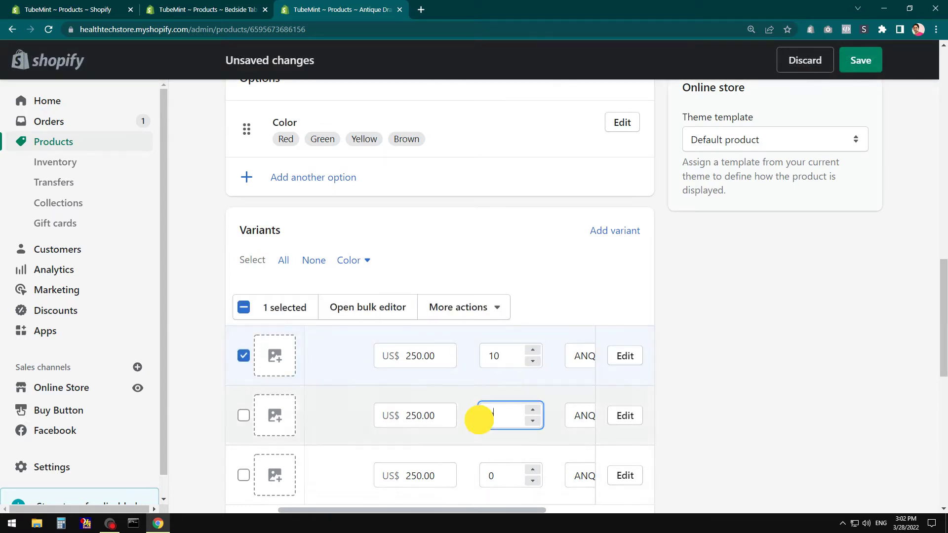
left_click(472, 419)
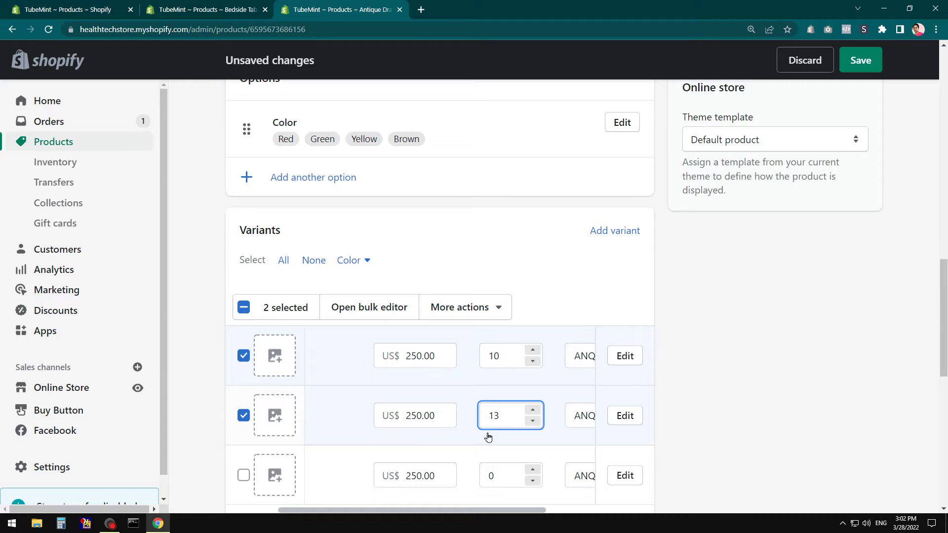
double_click(508, 475)
left_click(461, 475)
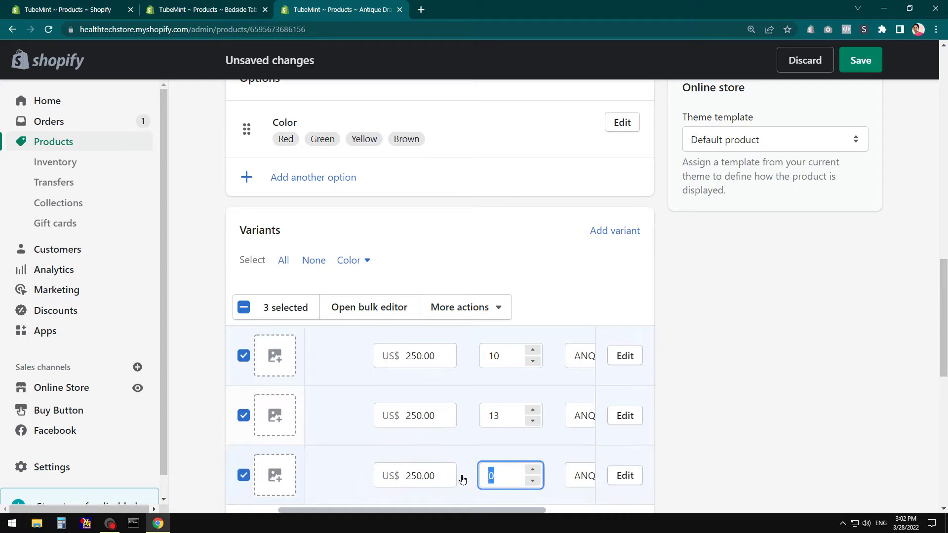
scroll(775, 389, "down", 5)
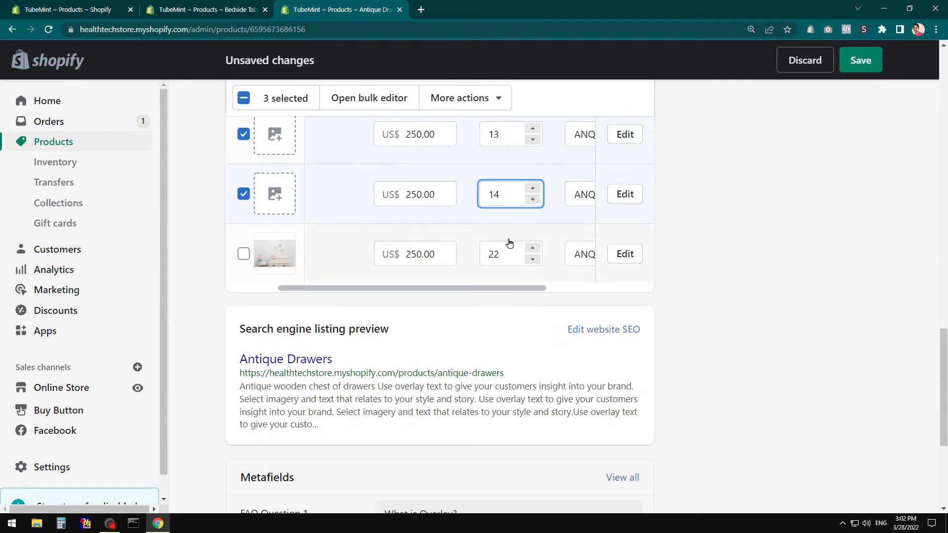
left_click(845, 59)
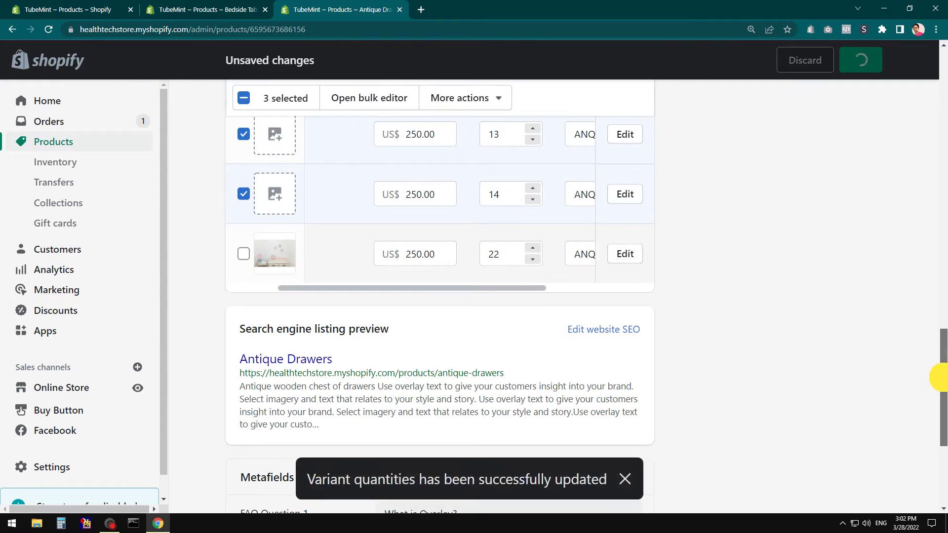
Check the save notifications on the Antique Drawers page and go back to the products list
scroll(939, 376, "up", 2)
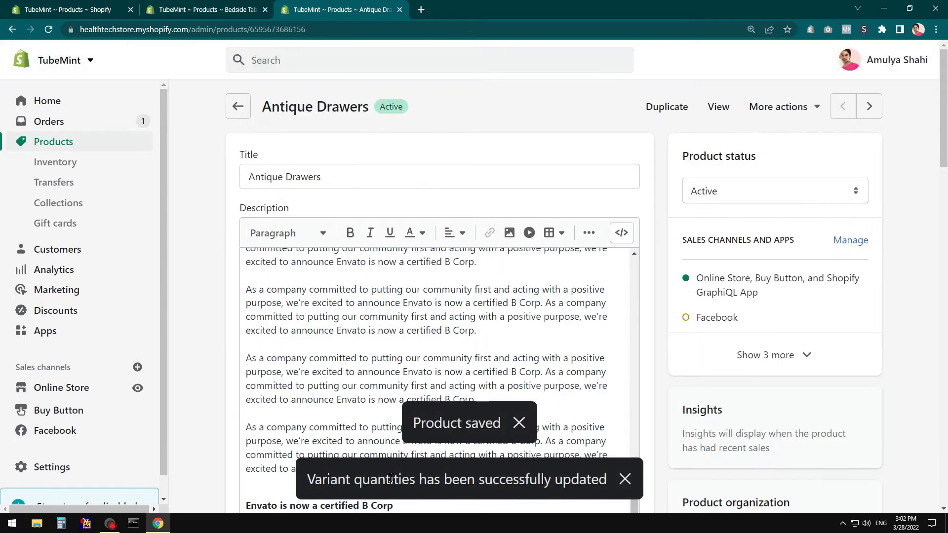
left_click_drag(390, 479, 606, 480)
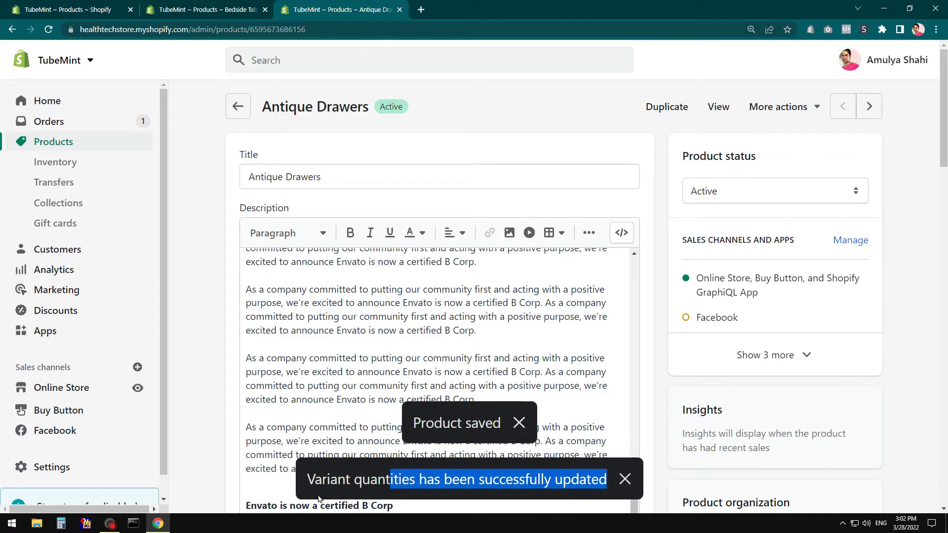
left_click_drag(309, 478, 434, 481)
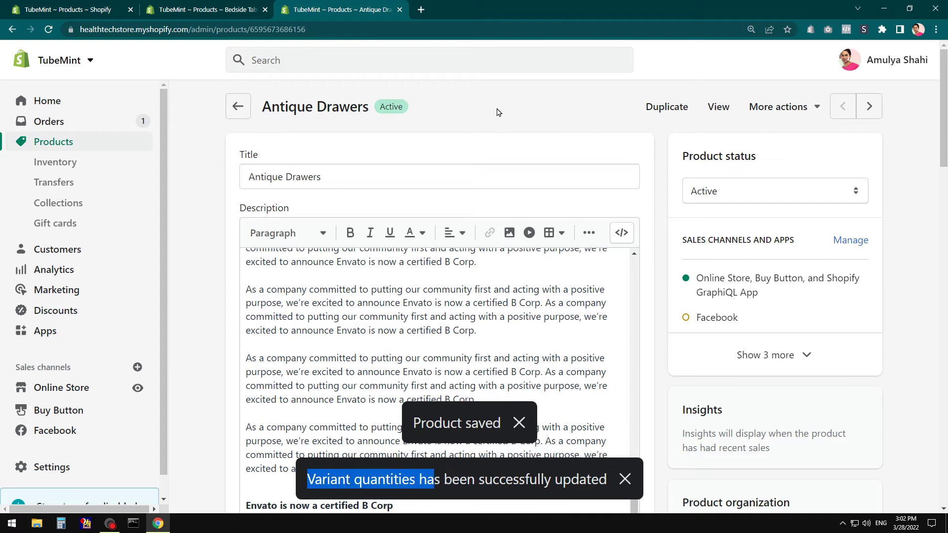
left_click(238, 106)
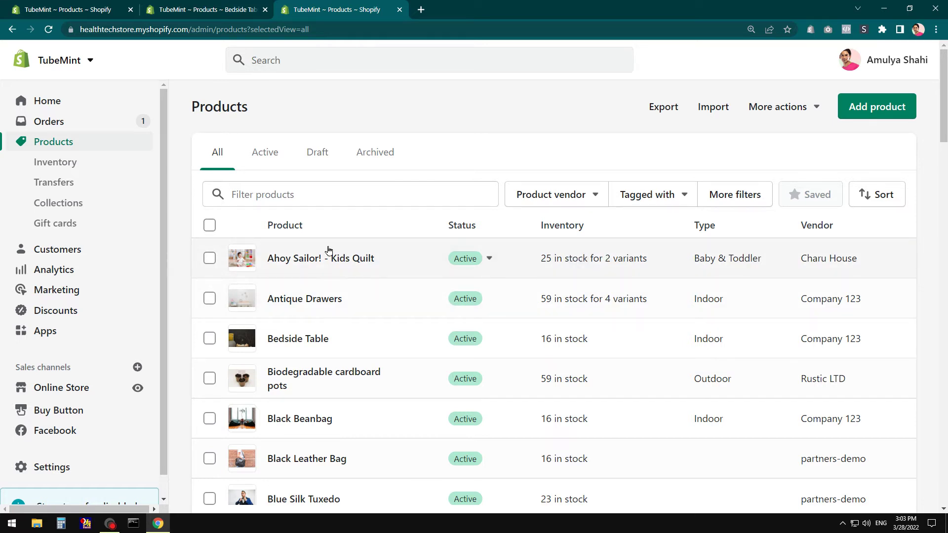
Open the Ahoy Sailor! - Kids Quilt product in a new browser tab and bring up its variants' quantity fields
right_click(303, 257)
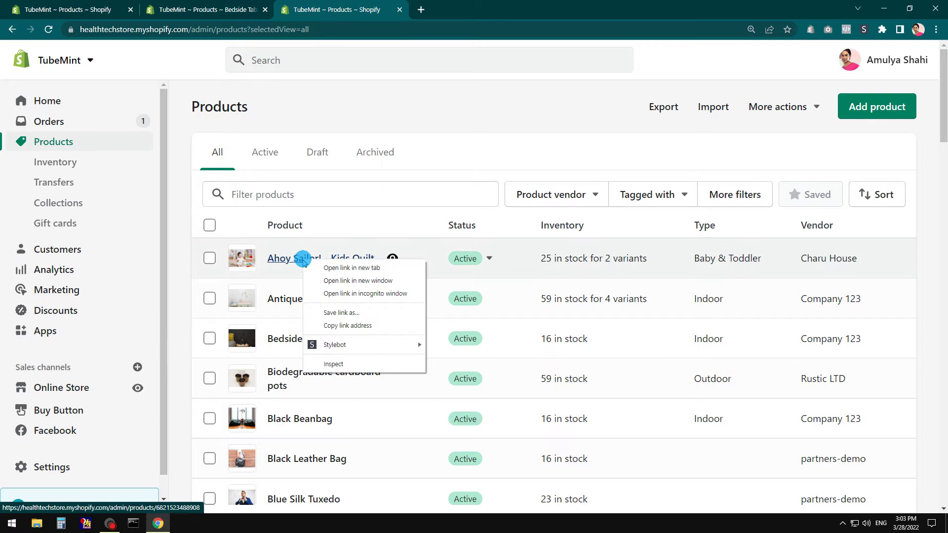
left_click(329, 266)
left_click(460, 6)
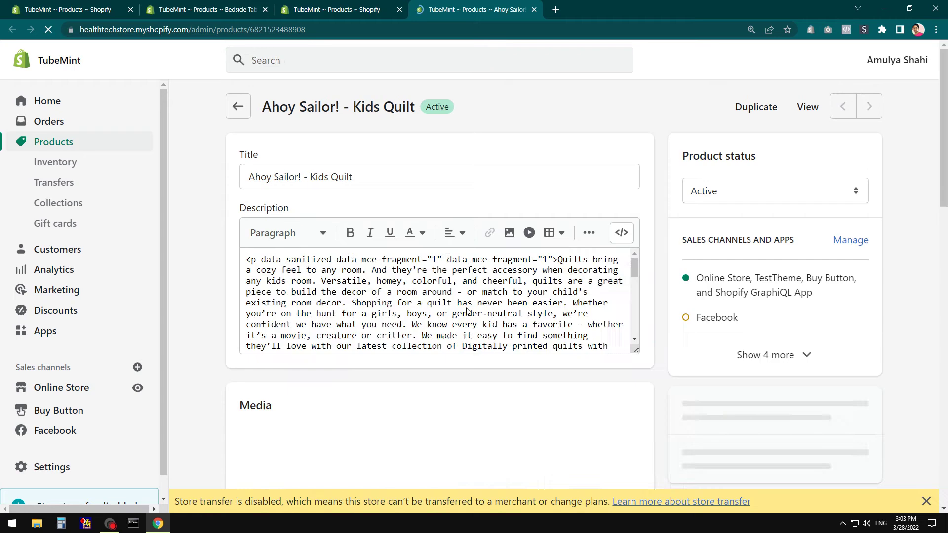
scroll(467, 311, "down", 5)
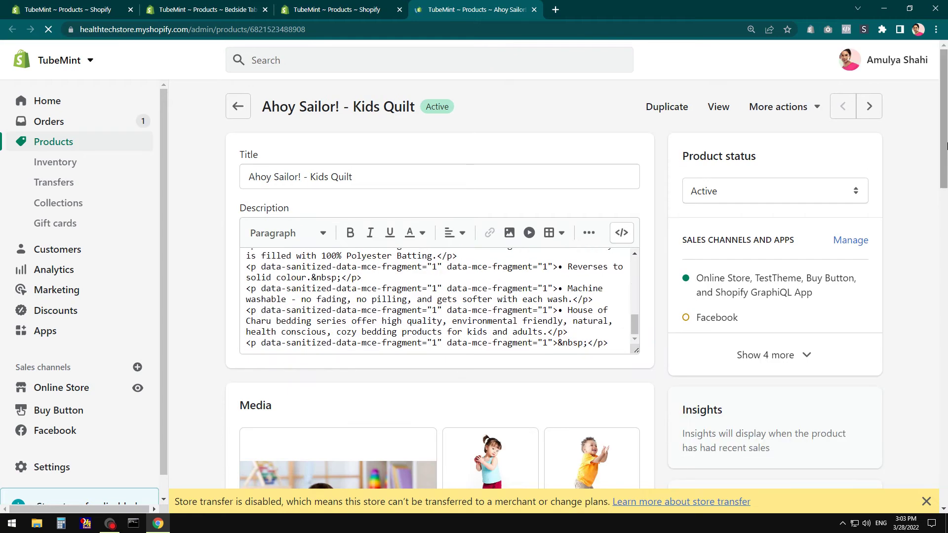
left_click_drag(942, 143, 941, 380)
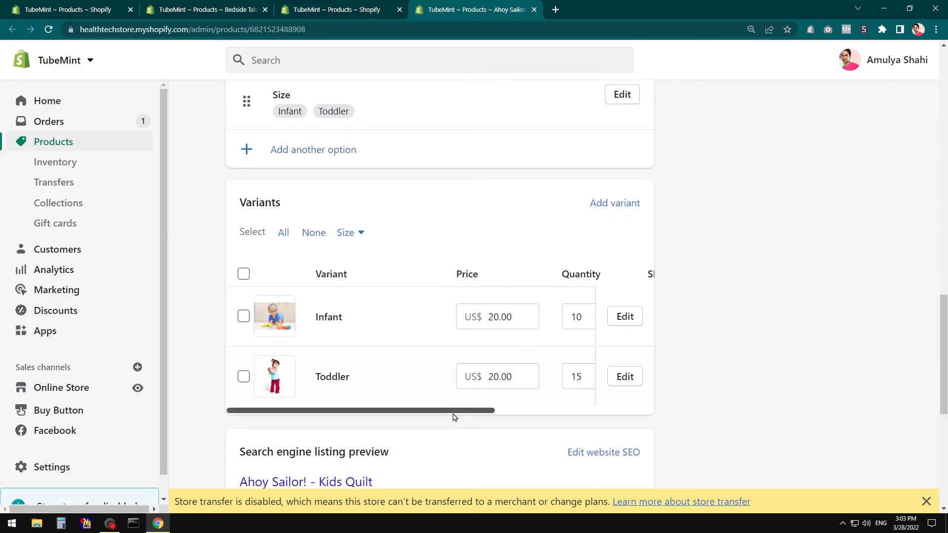
left_click_drag(459, 413, 518, 410)
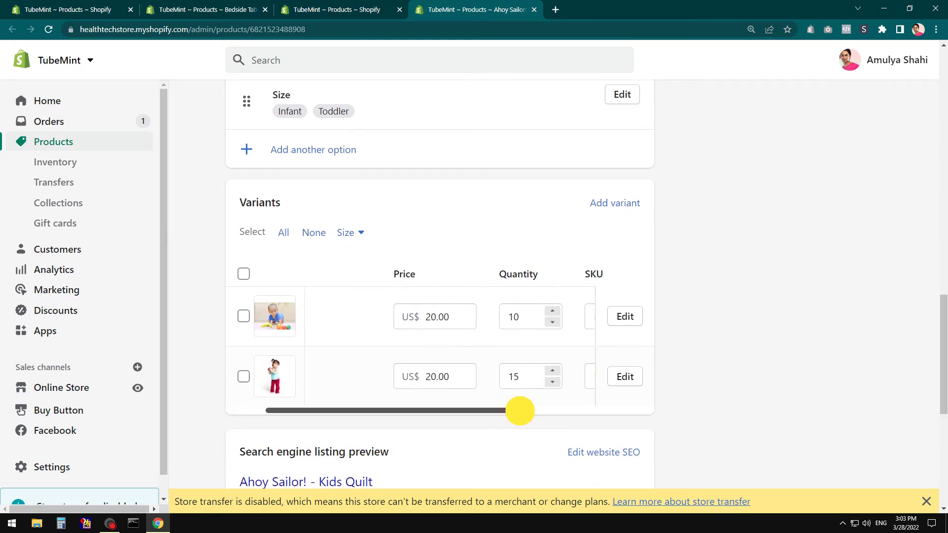
Set the Infant variant's quantity to 16 and save the product
double_click(510, 319)
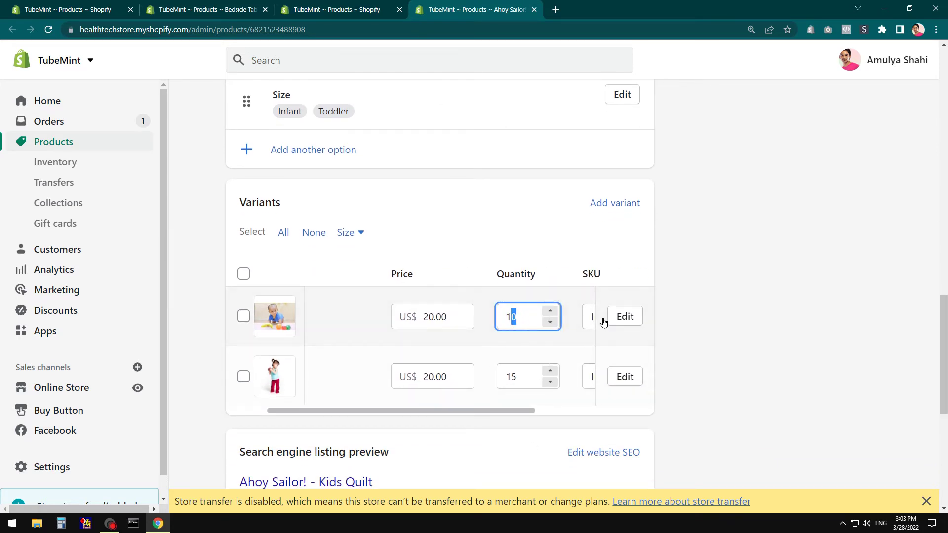
type("6")
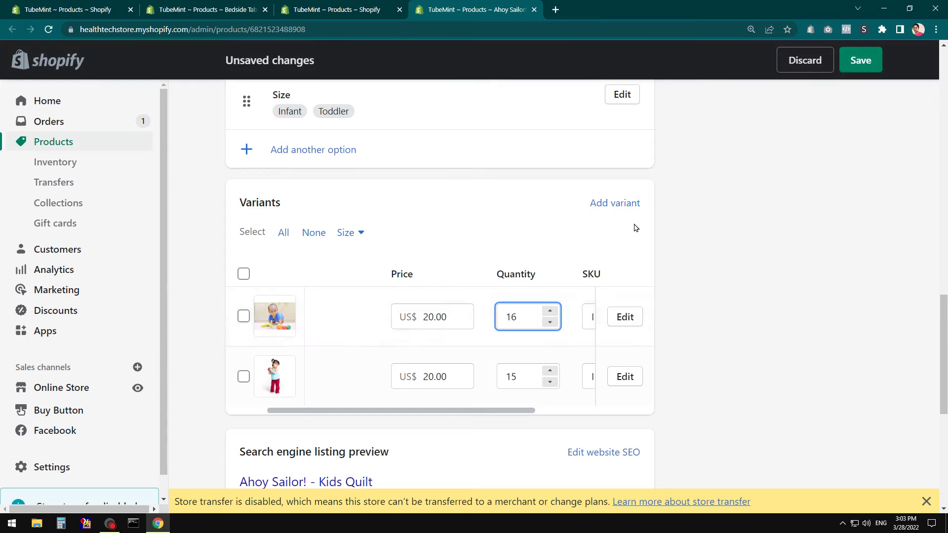
scroll(733, 403, "down", 6)
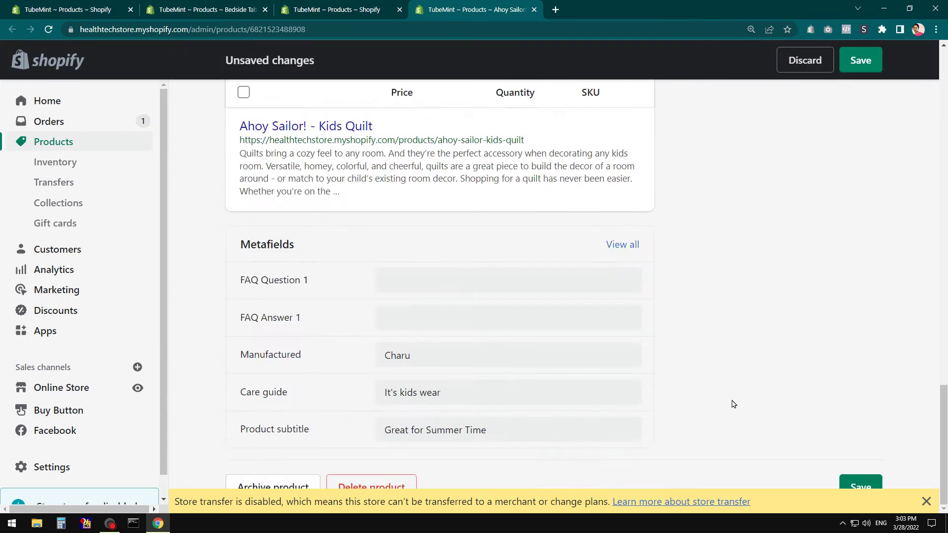
scroll(733, 404, "up", 10)
left_click(852, 58)
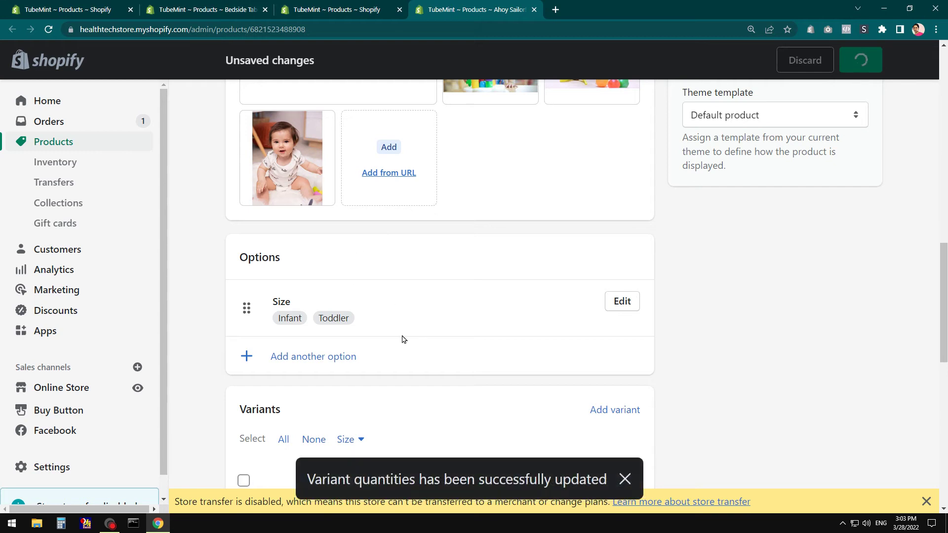
left_click_drag(304, 486, 598, 482)
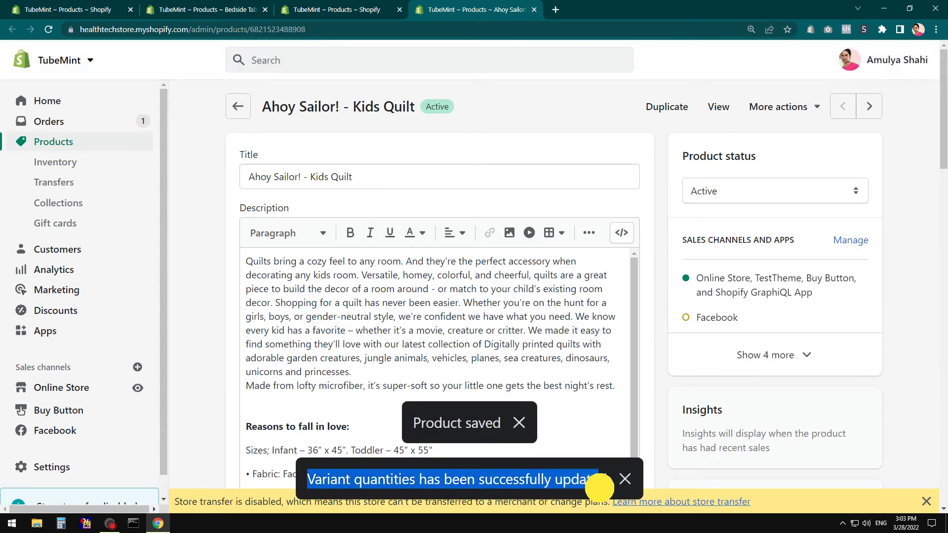
Go back to the products list and close the extra browser tabs, keeping only the original products tab
left_click(238, 106)
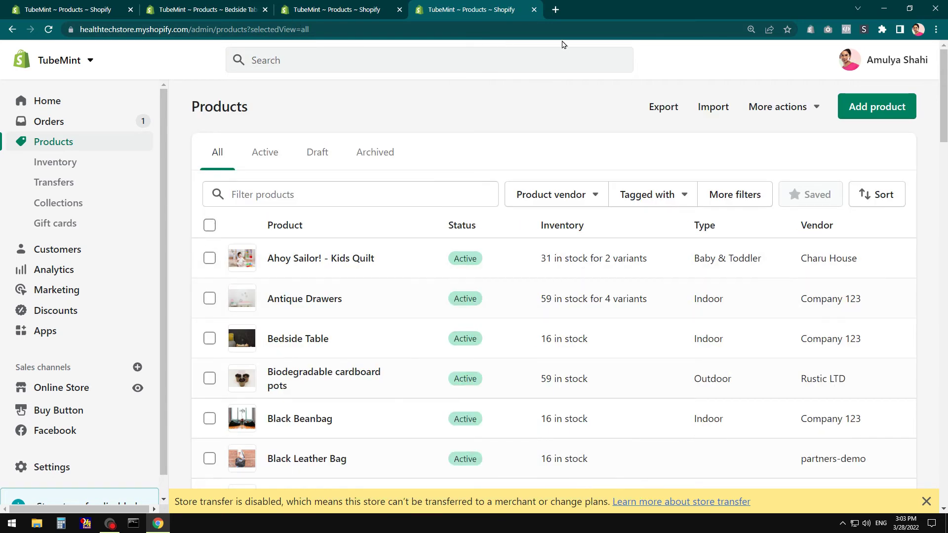
left_click(535, 9)
left_click(399, 9)
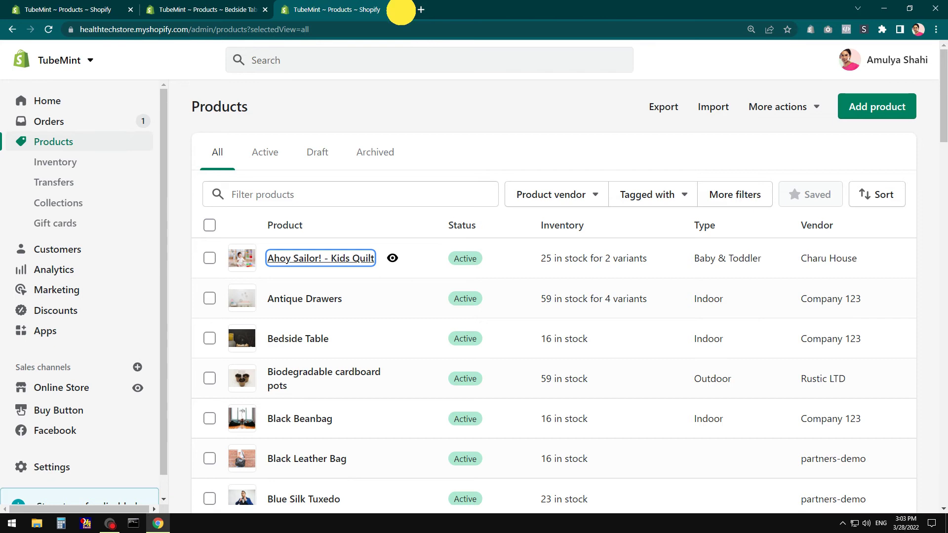
left_click(265, 9)
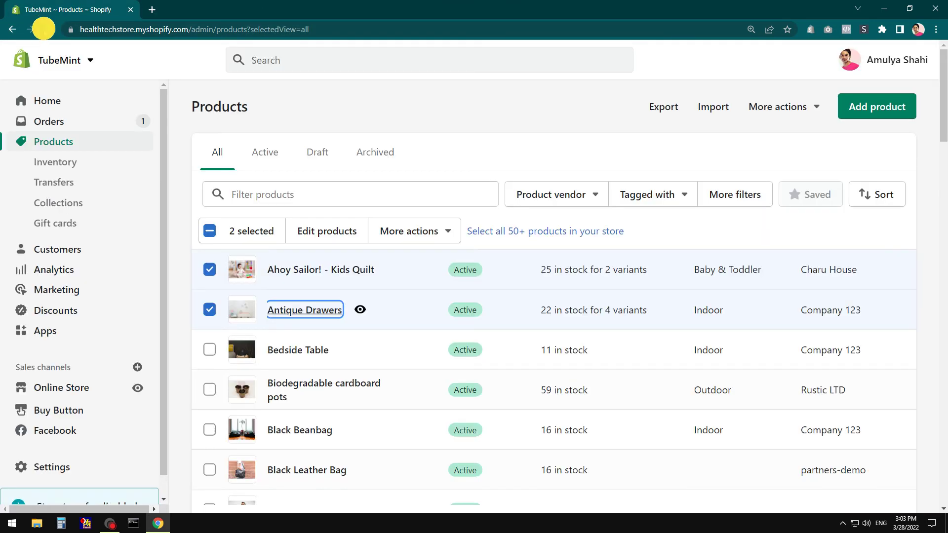
Reload the products list and review the inventory figures of the edited products
left_click(48, 29)
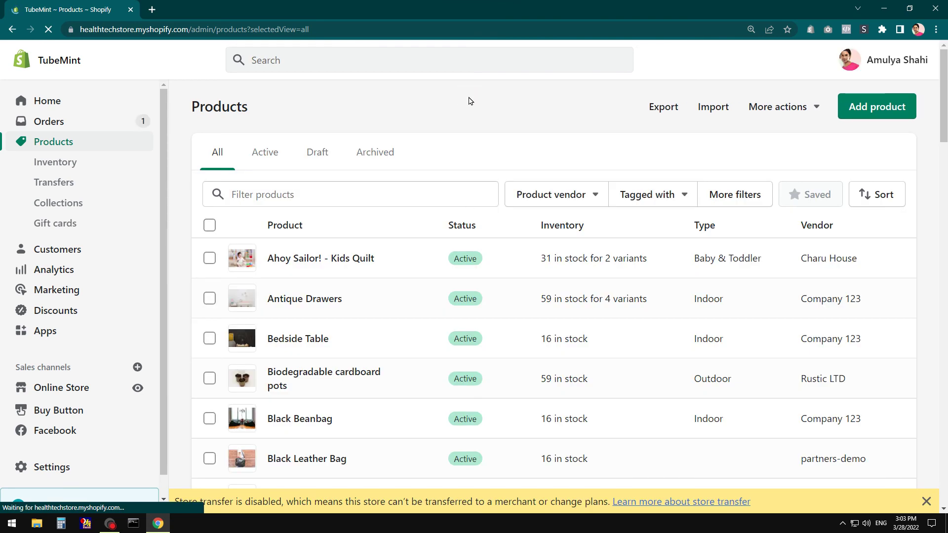
left_click_drag(535, 260, 529, 131)
left_click(530, 131)
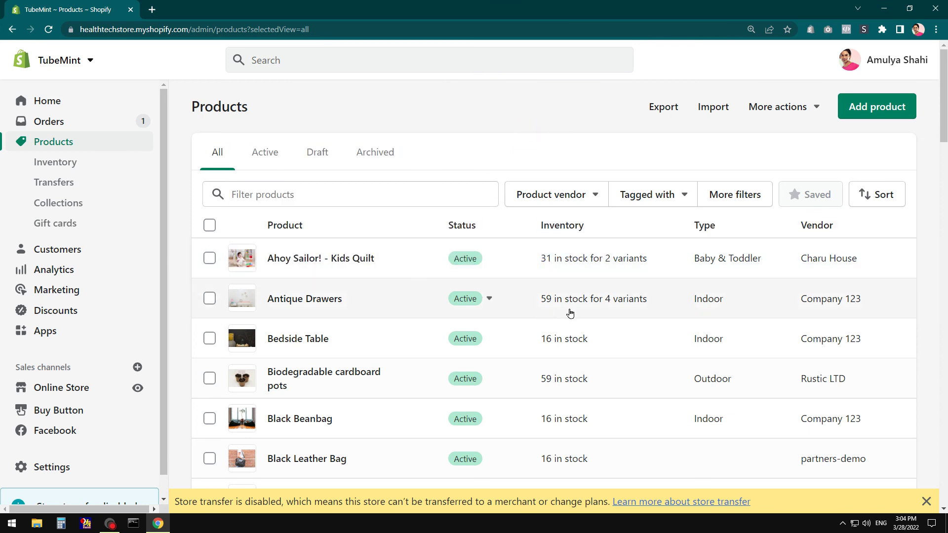